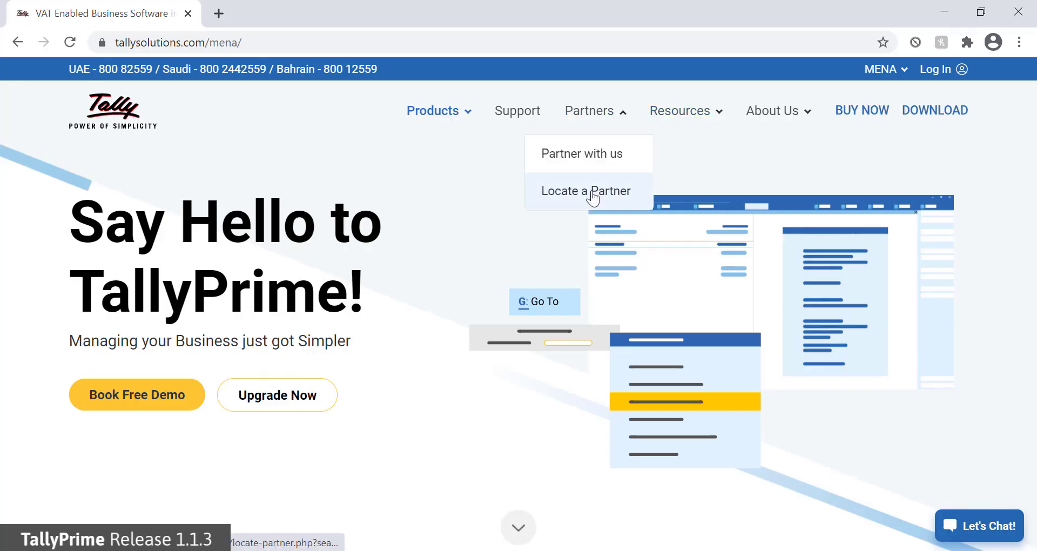
Browse Locate a Partner, the TallyPrime download page and the Buy Now price list on tallysolutions.com/mena
{"action": "left_click", "coordinate": [588, 192]}
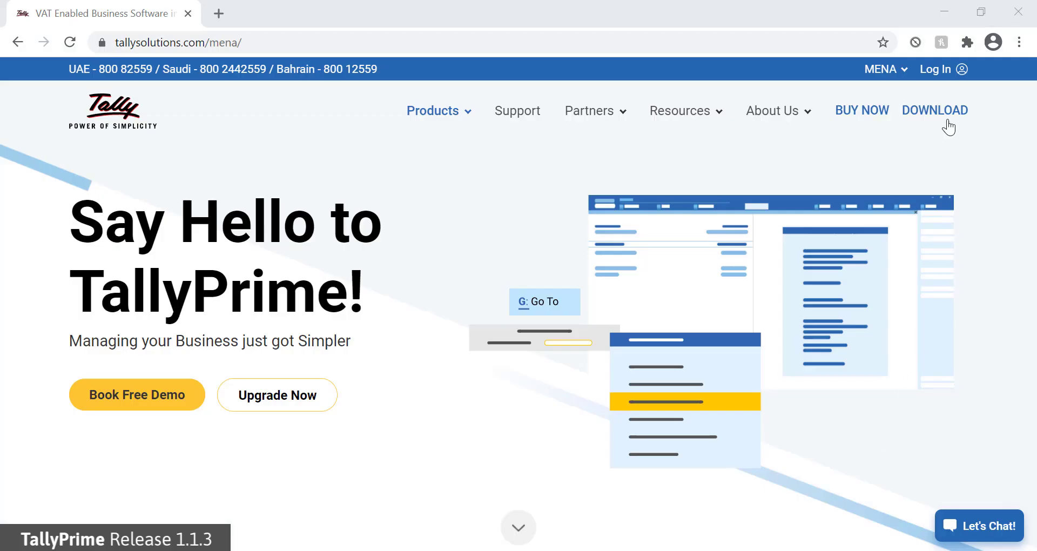
{"action": "left_click", "coordinate": [946, 121]}
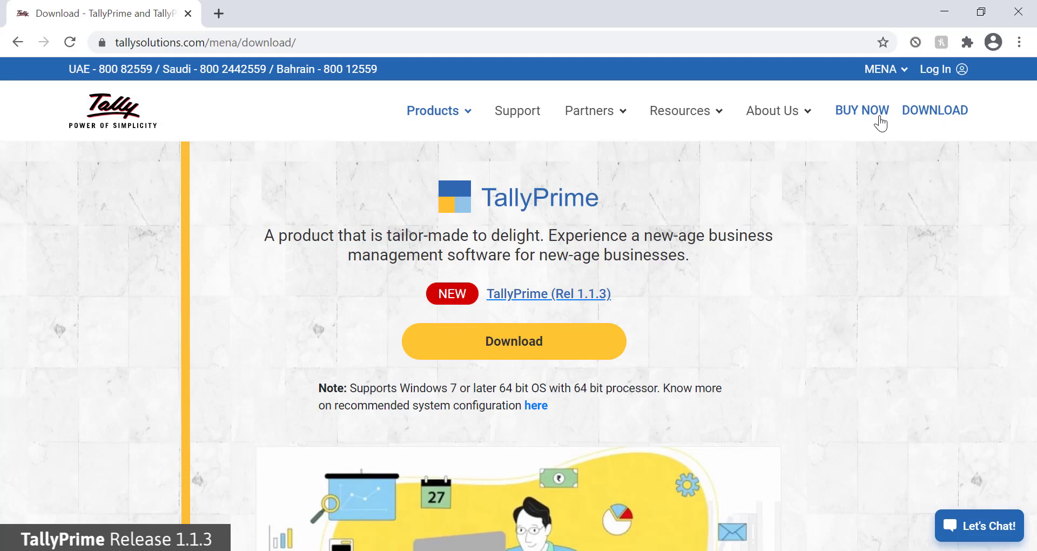
{"action": "left_click", "coordinate": [879, 118]}
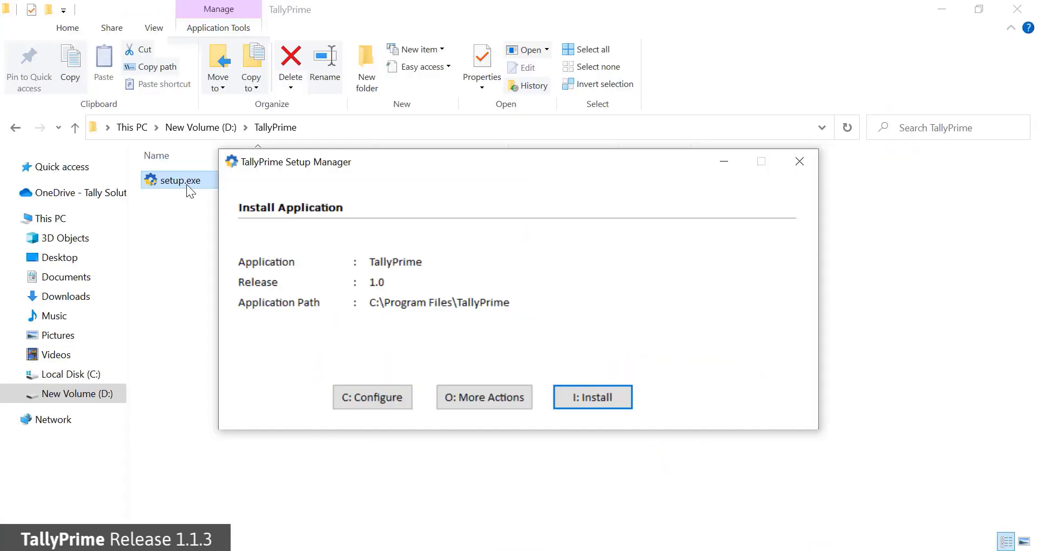
Install TallyPrime release 1.0 and start it once installation succeeds
{"action": "left_click", "coordinate": [620, 398]}
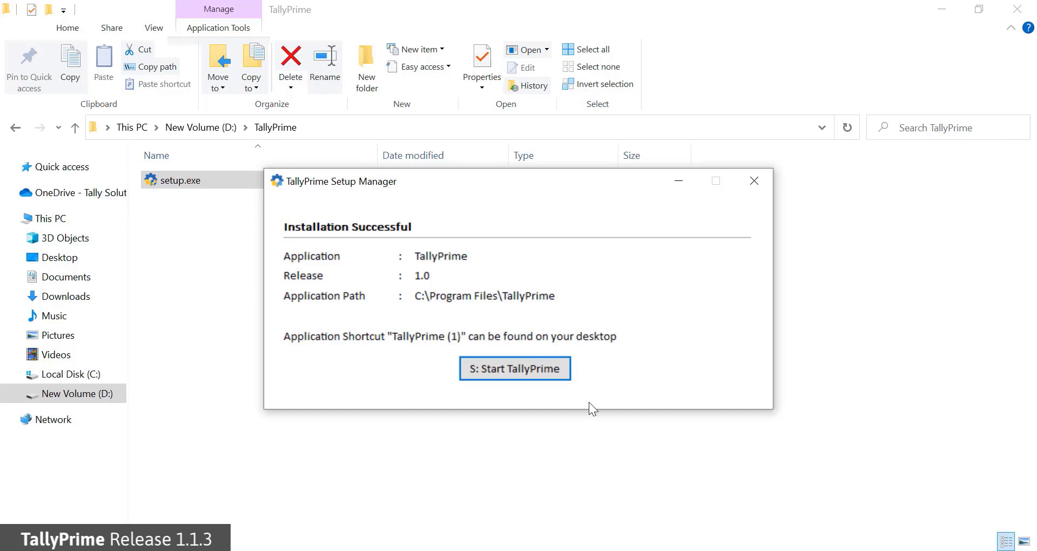
{"action": "left_click", "coordinate": [556, 383]}
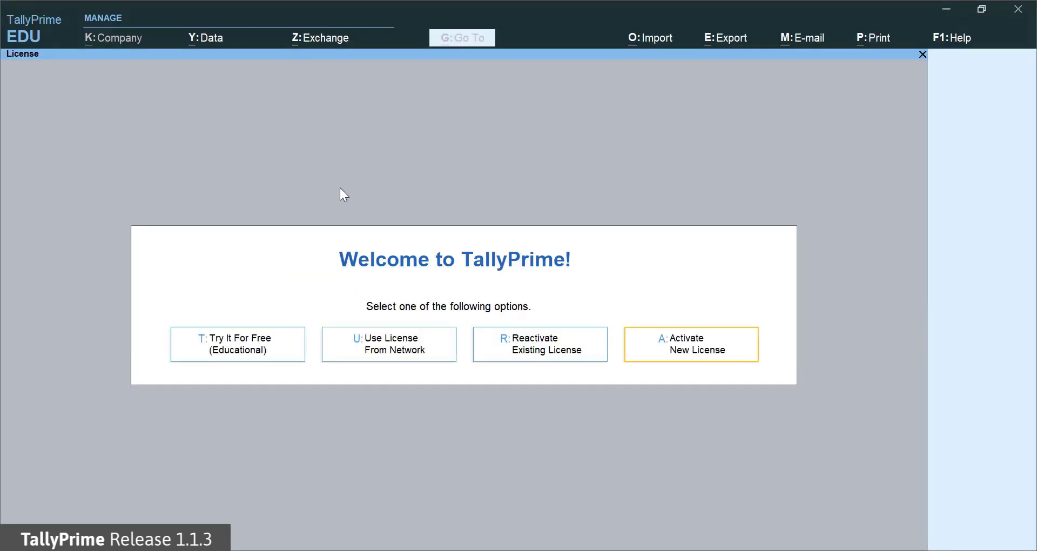
Activate a new license with the unlock key, upgrading the edition from EDU to GOLD
{"action": "left_click", "coordinate": [742, 360]}
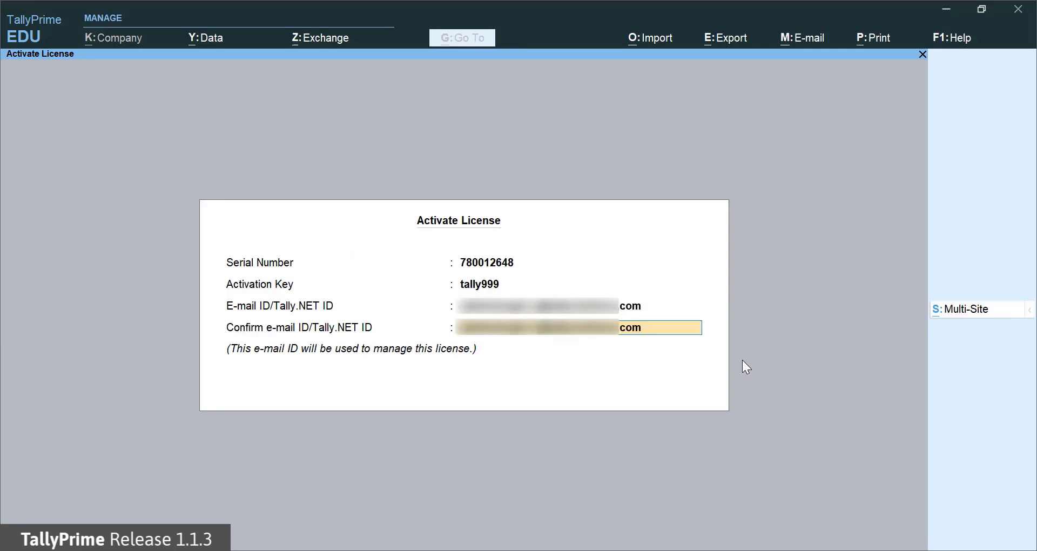
{"action": "key", "text": "Return"}
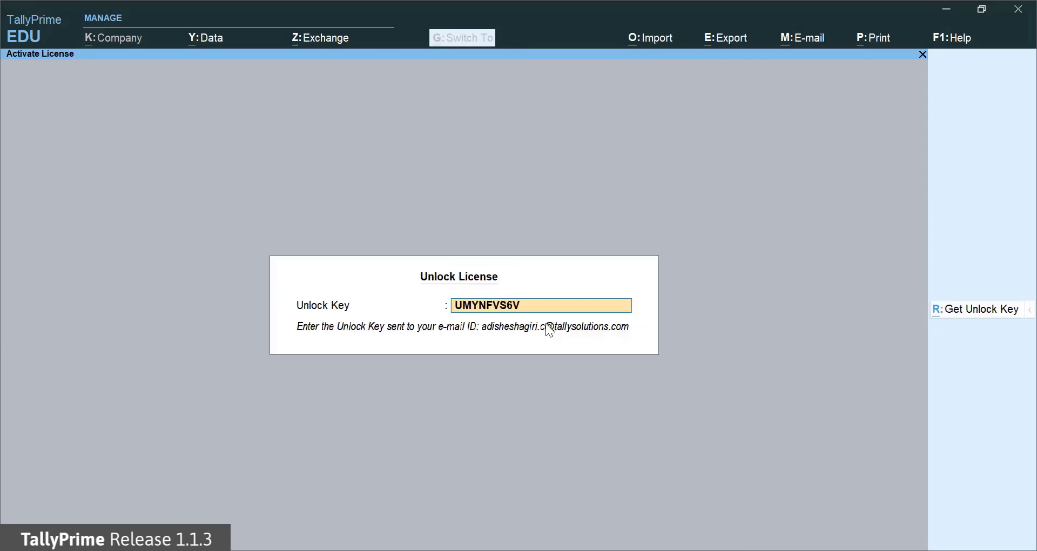
{"action": "key", "text": "Return"}
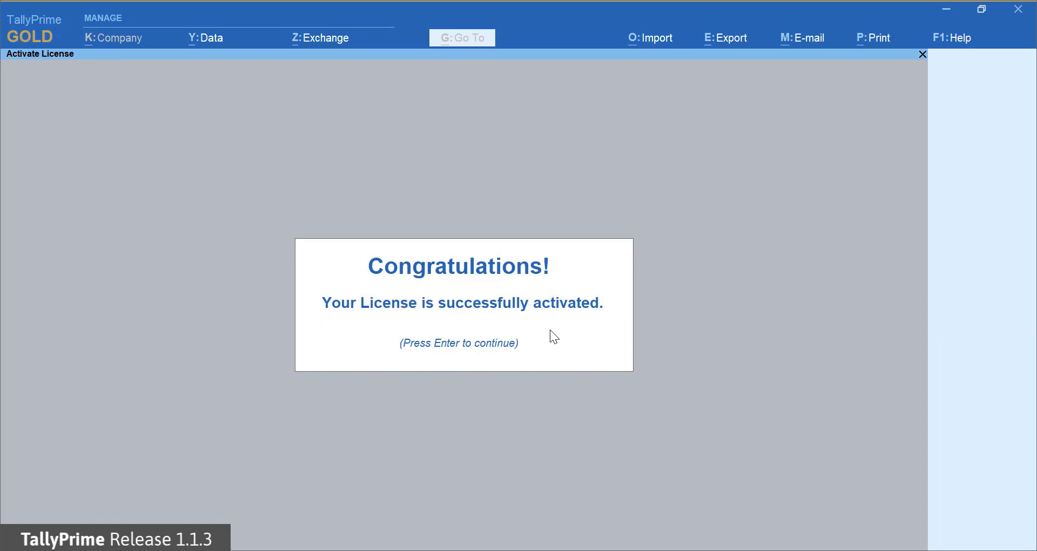
{"action": "key", "text": "Return"}
Create company Gulf Enterprises with an Abu Dhabi, UAE address and contacts, and enable VAT
{"action": "key", "text": "Up"}
{"action": "key", "text": "Up"}
{"action": "key", "text": "Up"}
{"action": "key", "text": "Up"}
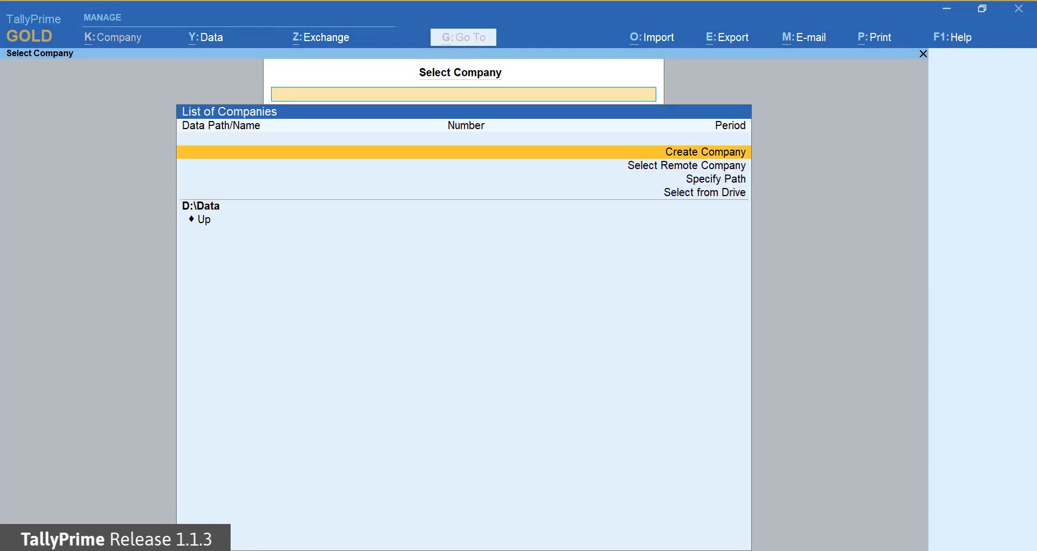
{"action": "key", "text": "Return"}
{"action": "type", "text": "Gulf En"}
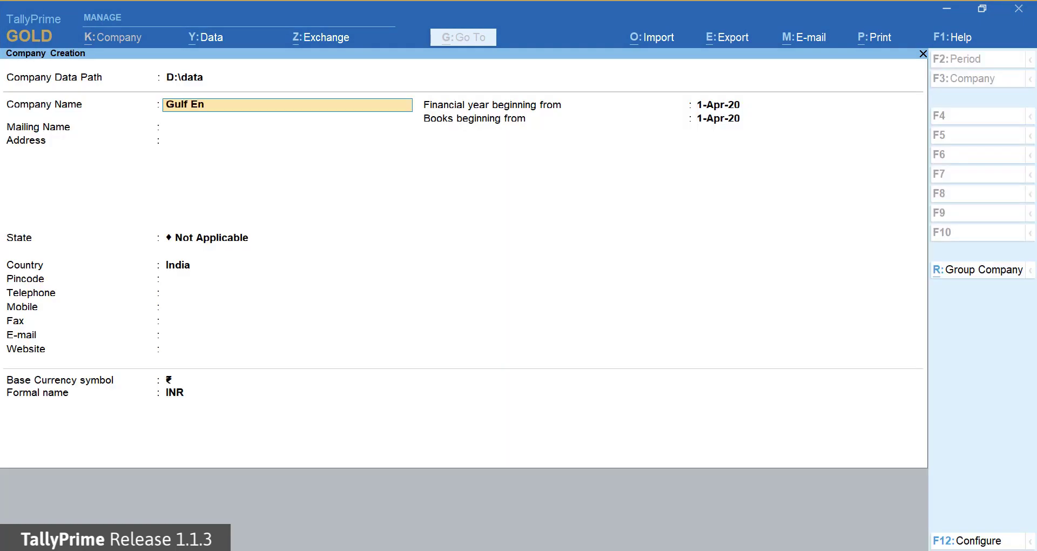
{"action": "type", "text": "terprises"}
{"action": "key", "text": "Return"}
{"action": "key", "text": "Return"}
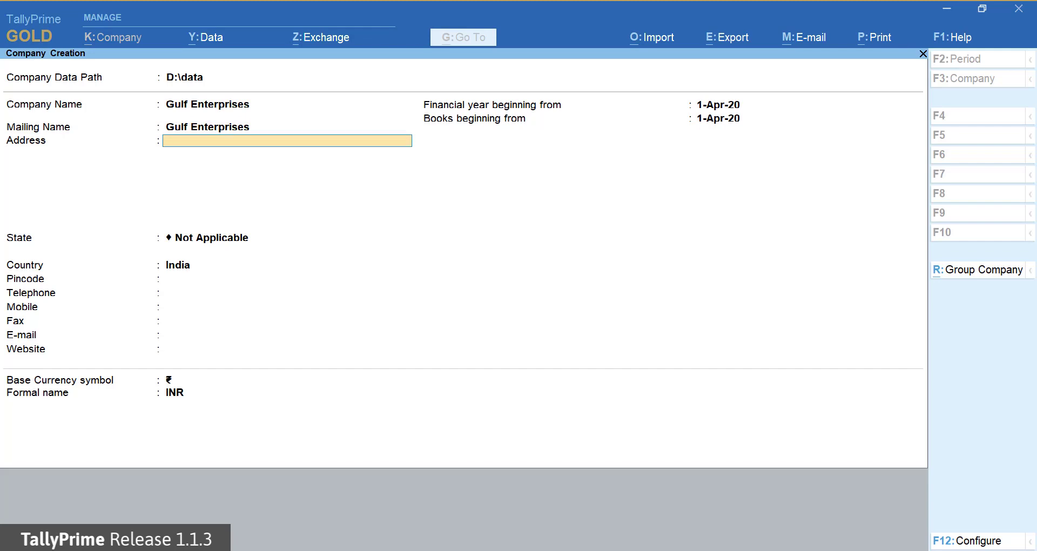
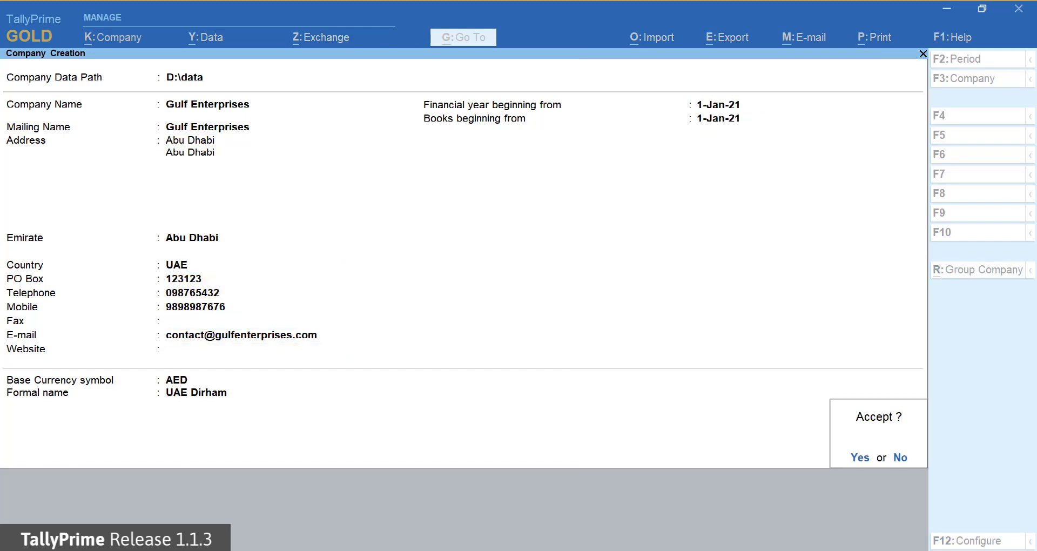
{"action": "left_click", "coordinate": [864, 458]}
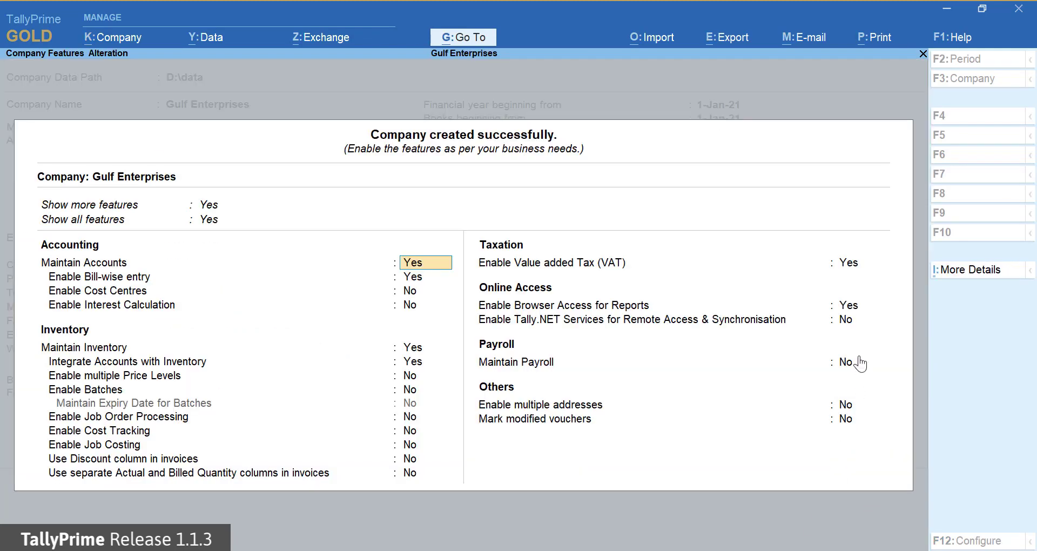
{"action": "left_click", "coordinate": [849, 263]}
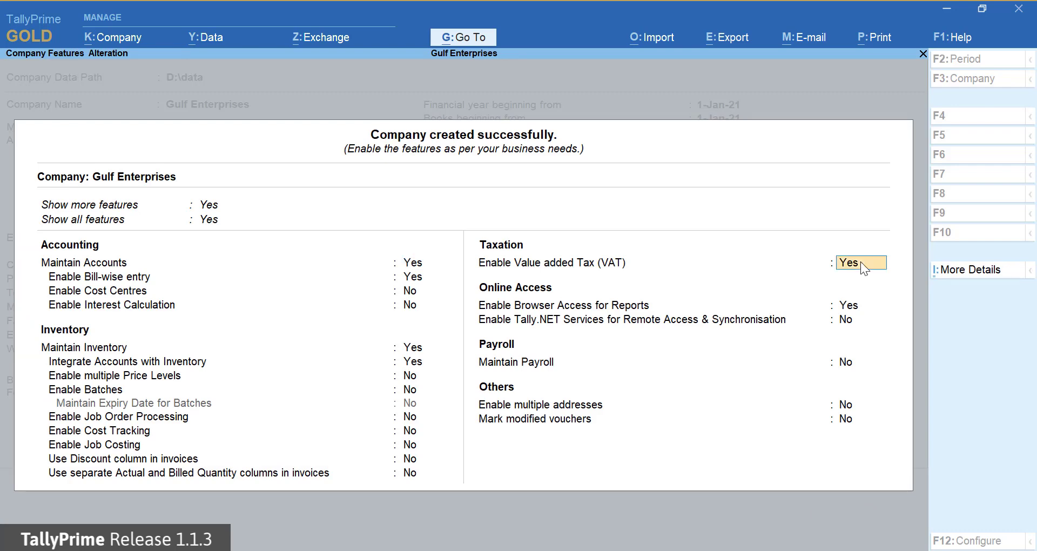
{"action": "key", "text": "Return"}
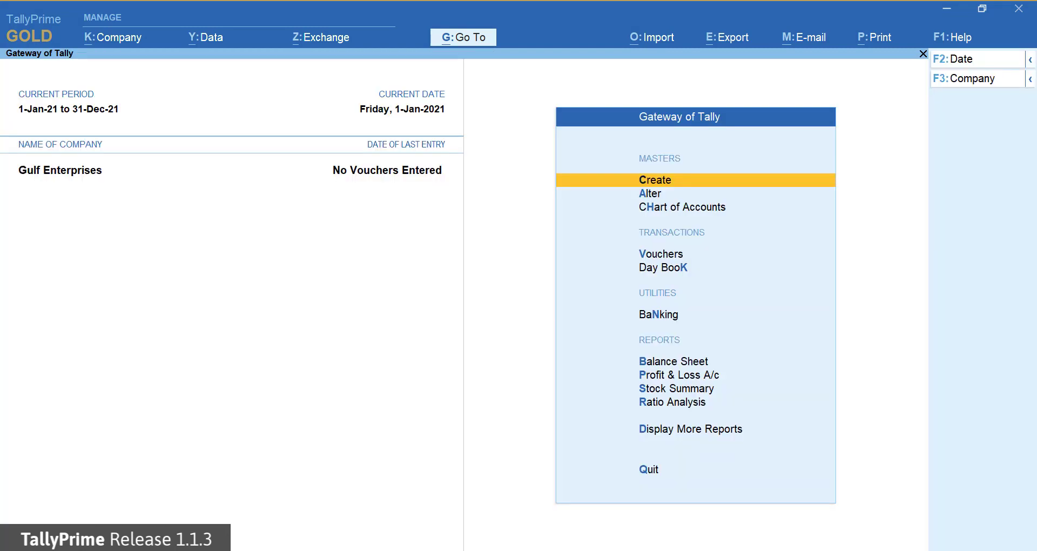
Use Go To > Create Master to open a blank Stock Item creation form
{"action": "key", "text": "alt+g"}
{"action": "key", "text": "Up"}
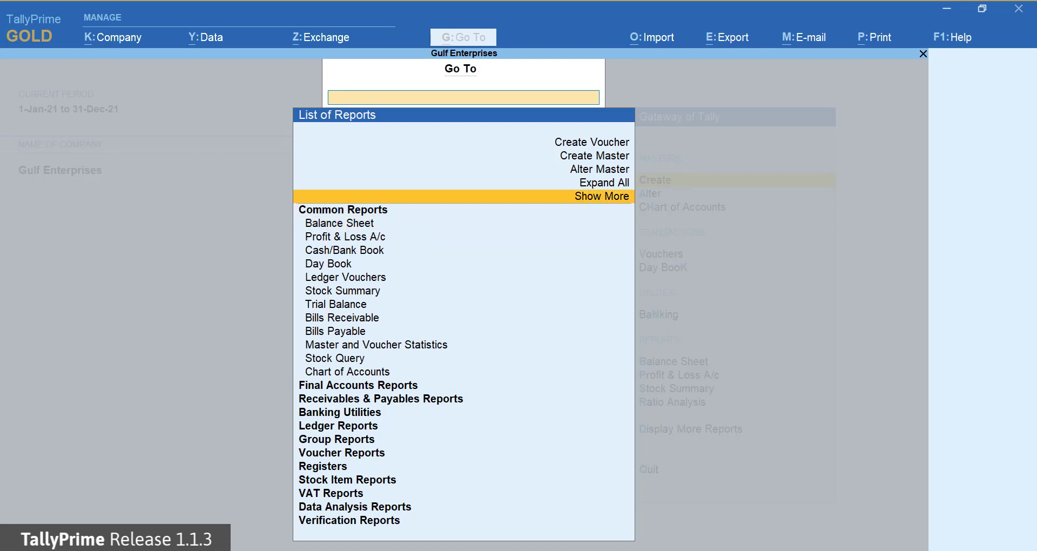
{"action": "key", "text": "Up"}
{"action": "key", "text": "Up"}
{"action": "key", "text": "Up"}
{"action": "key", "text": "Return"}
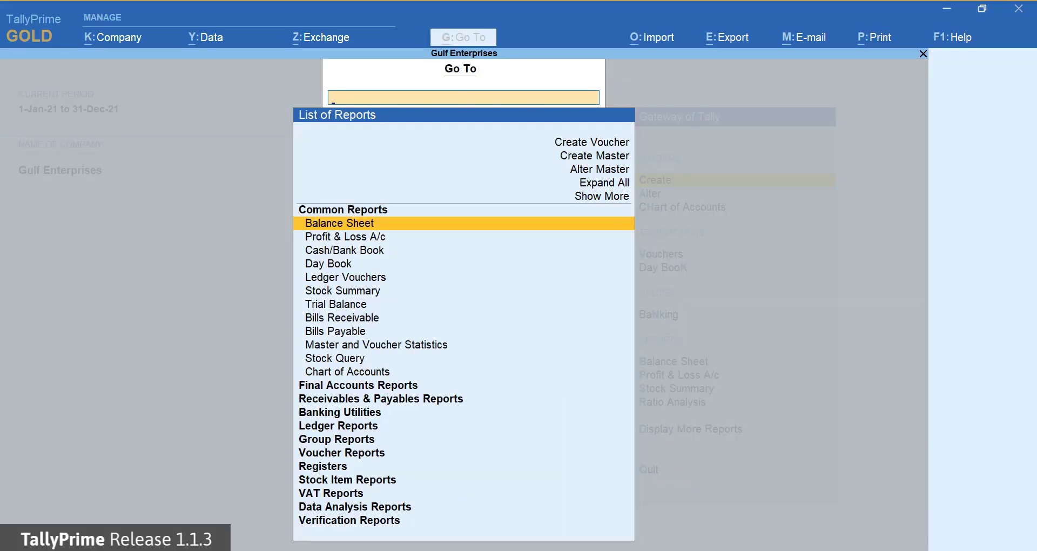
{"action": "key", "text": "Up"}
{"action": "key", "text": "Up"}
{"action": "key", "text": "Up"}
{"action": "key", "text": "Up"}
{"action": "key", "text": "Up"}
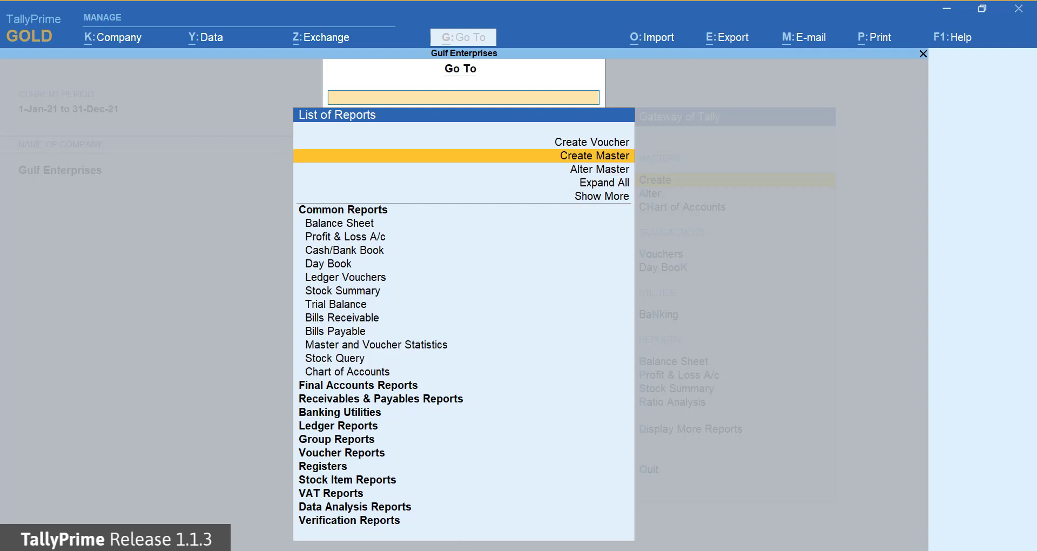
{"action": "key", "text": "Return"}
{"action": "key", "text": "Down"}
{"action": "key", "text": "Down"}
{"action": "key", "text": "Down"}
{"action": "key", "text": "Down"}
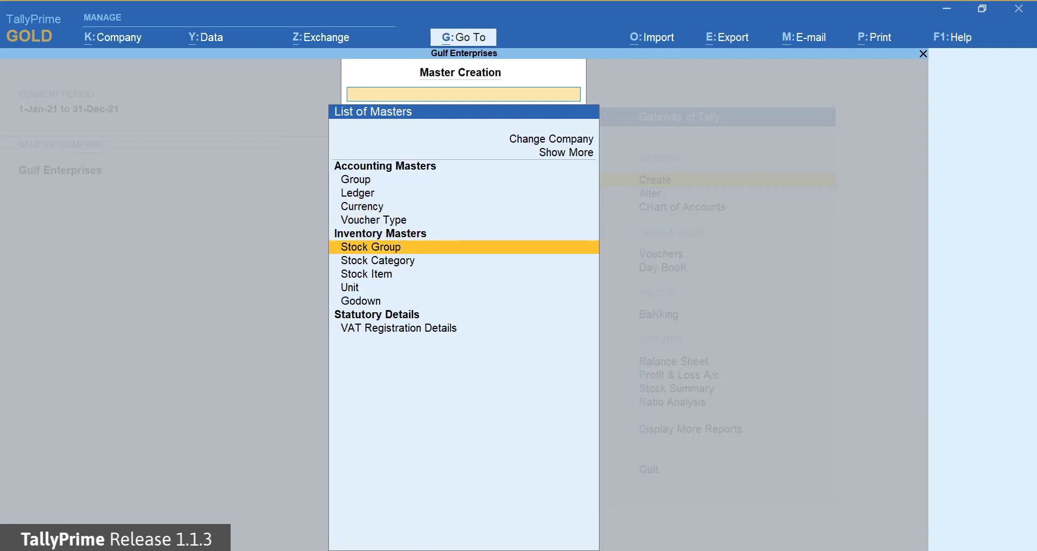
{"action": "key", "text": "Down"}
{"action": "key", "text": "Down"}
{"action": "key", "text": "Return"}
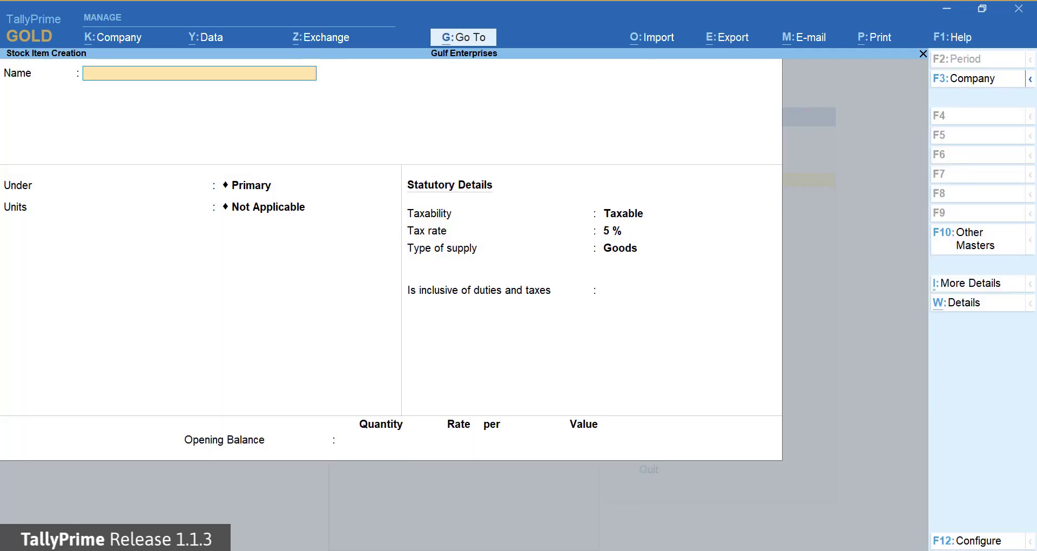
Name the stock item Laptops and create its unit Nos (Numbers)
{"action": "type", "text": "Laptops"}
{"action": "key", "text": "Return"}
{"action": "key", "text": "Return"}
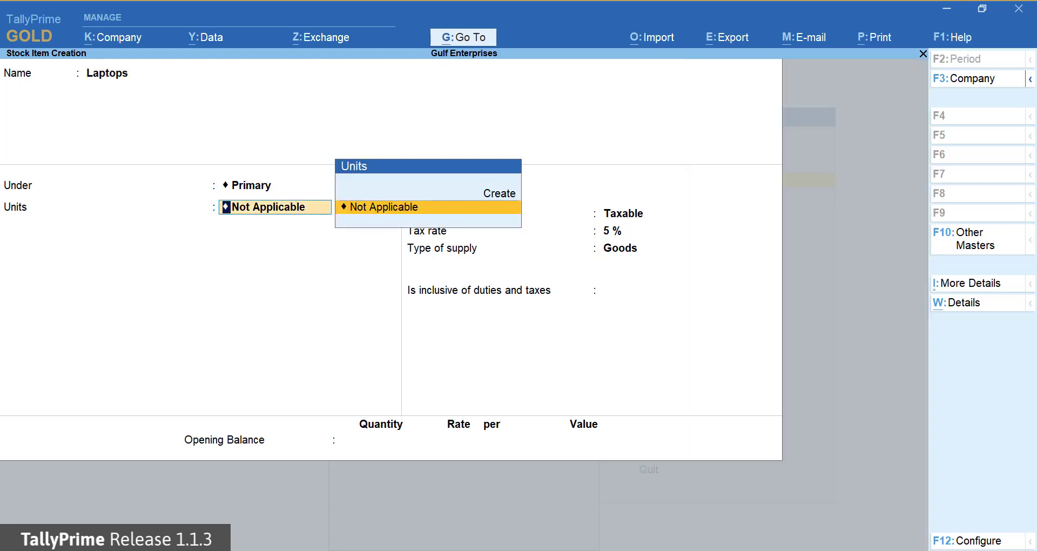
{"action": "key", "text": "Up"}
{"action": "key", "text": "Return"}
{"action": "type", "text": "N"}
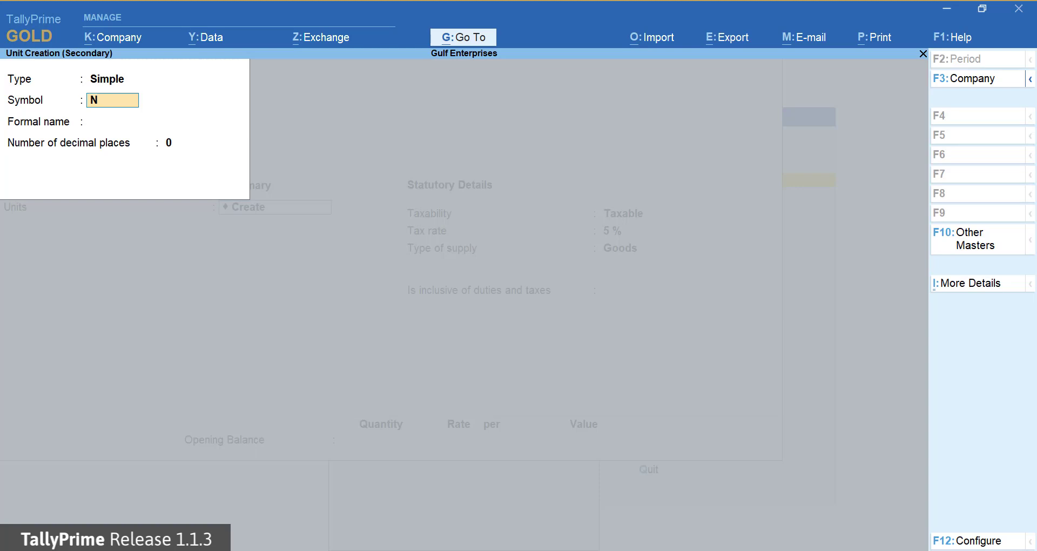
{"action": "type", "text": "os"}
{"action": "key", "text": "Return"}
{"action": "type", "text": "Numbers"}
{"action": "key", "text": "Return"}
{"action": "key", "text": "Return"}
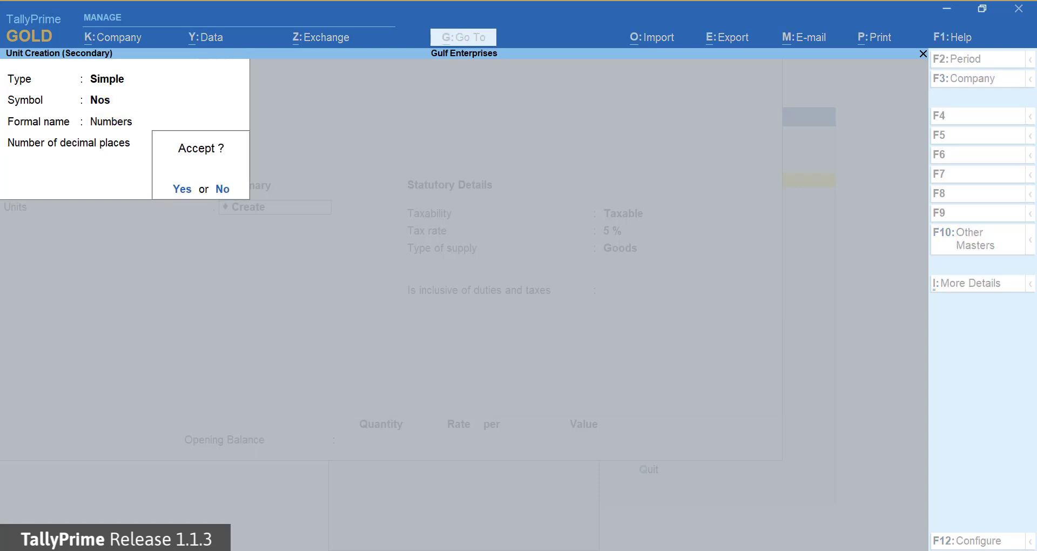
{"action": "key", "text": "Return"}
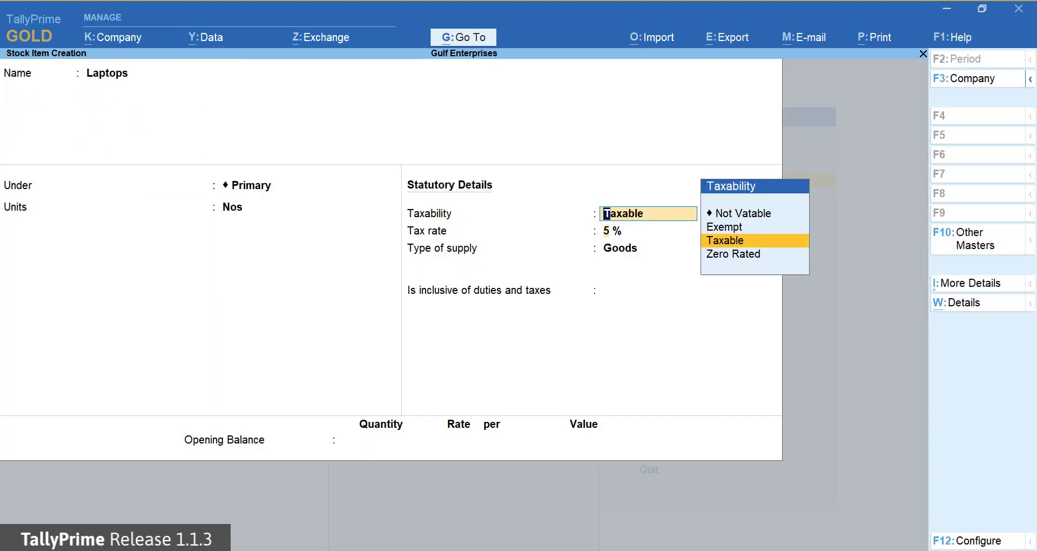
Keep Laptops as taxable goods at 5%, not tax-inclusive, and save it
{"action": "key", "text": "Return"}
{"action": "key", "text": "Return"}
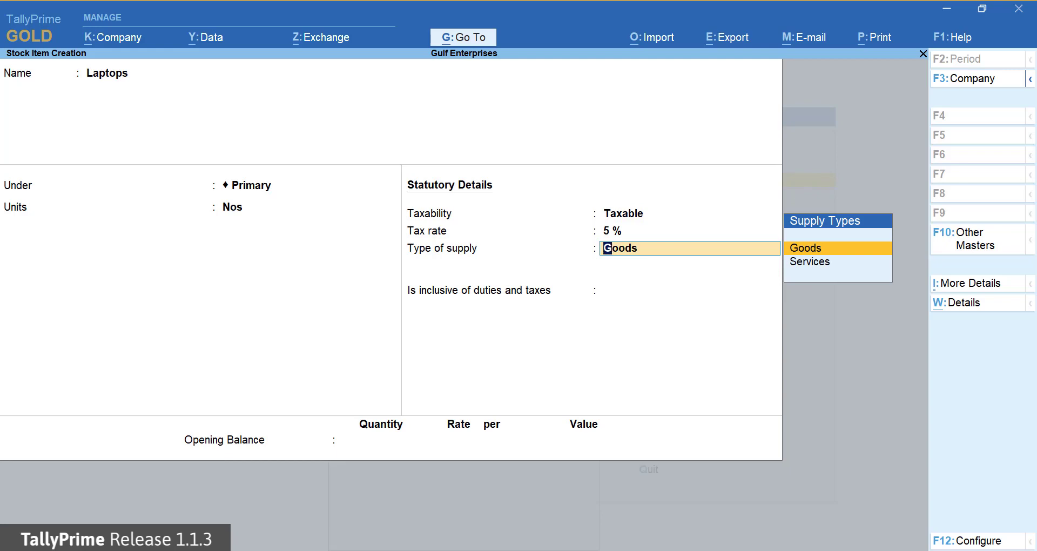
{"action": "key", "text": "Return"}
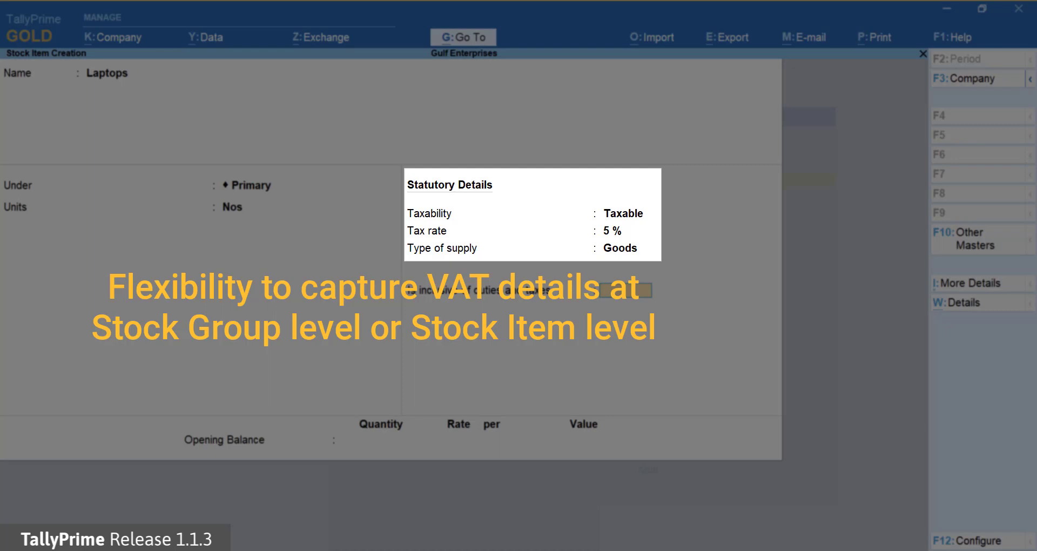
{"action": "key", "text": "Return"}
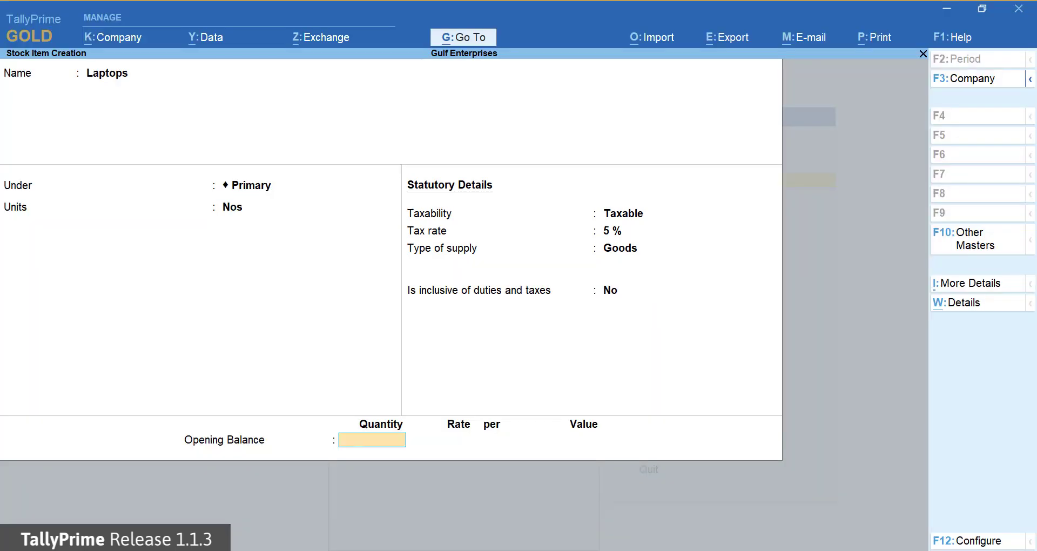
{"action": "key", "text": "Return"}
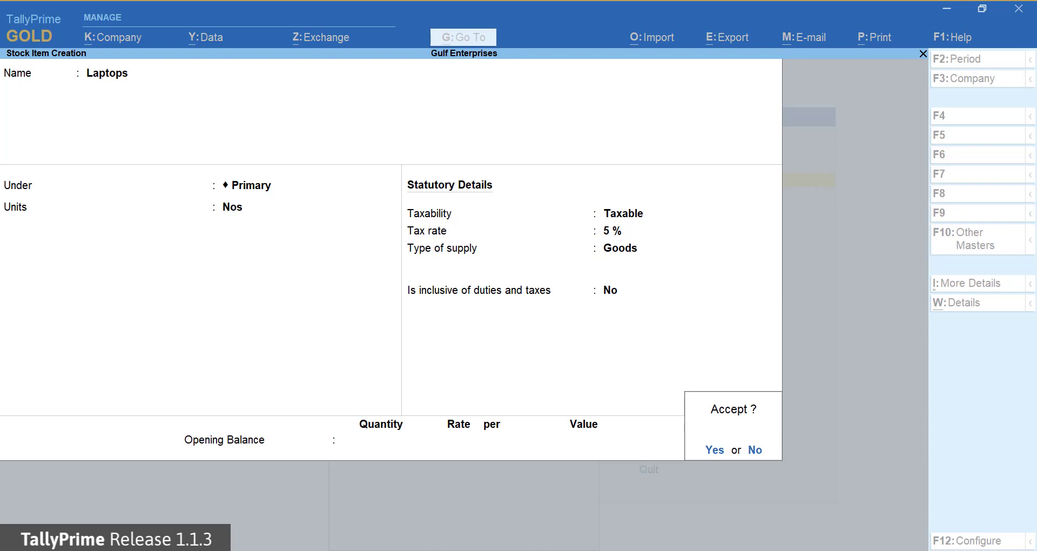
{"action": "key", "text": "Return"}
{"action": "key", "text": "Escape"}
Create the ledger Logic Computers under Sundry Creditors
{"action": "key", "text": "Return"}
{"action": "key", "text": "Up"}
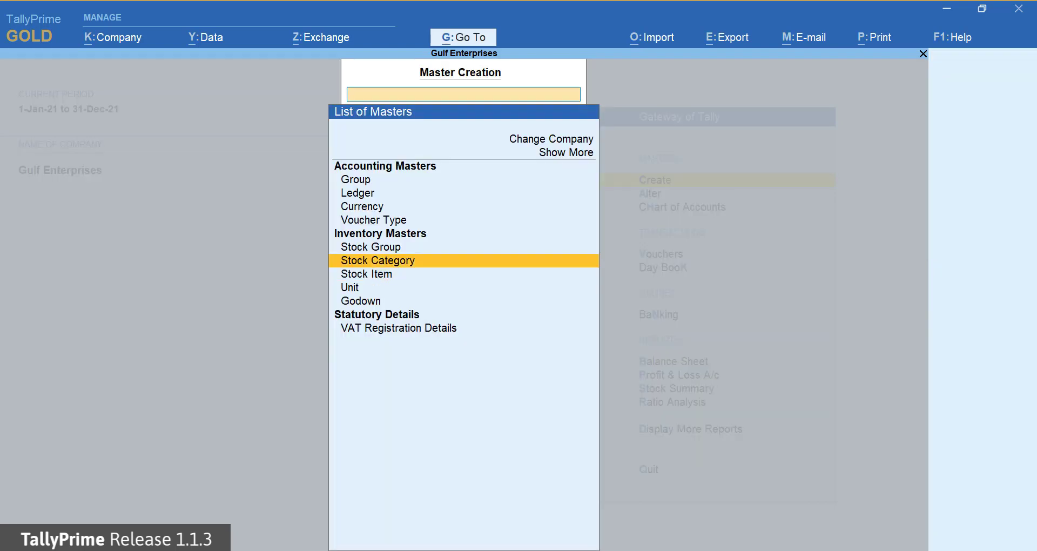
{"action": "key", "text": "Up"}
{"action": "key", "text": "Up"}
{"action": "key", "text": "Up"}
{"action": "key", "text": "Up"}
{"action": "key", "text": "Return"}
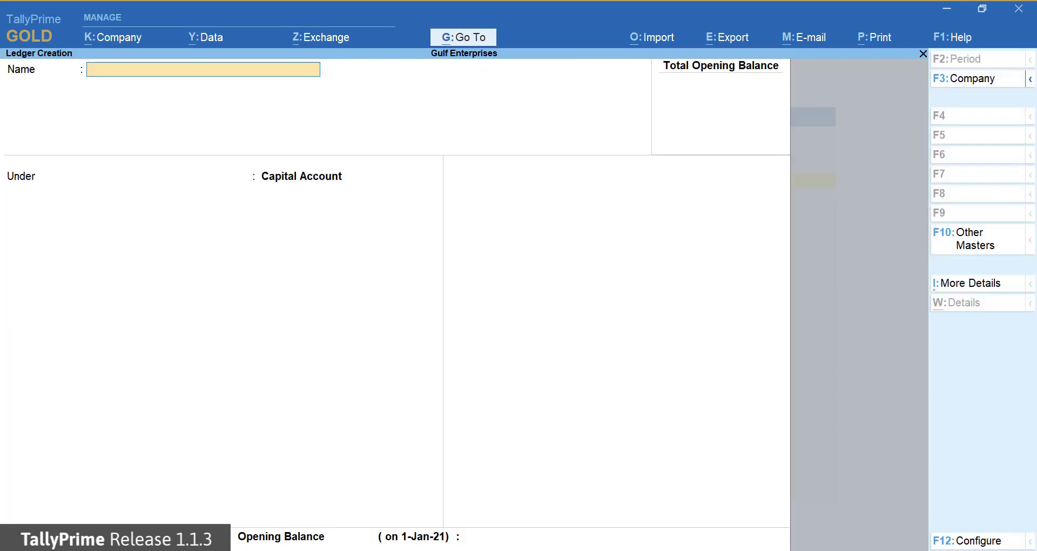
{"action": "type", "text": "Logic Computers"}
{"action": "key", "text": "Return"}
{"action": "type", "text": "S"}
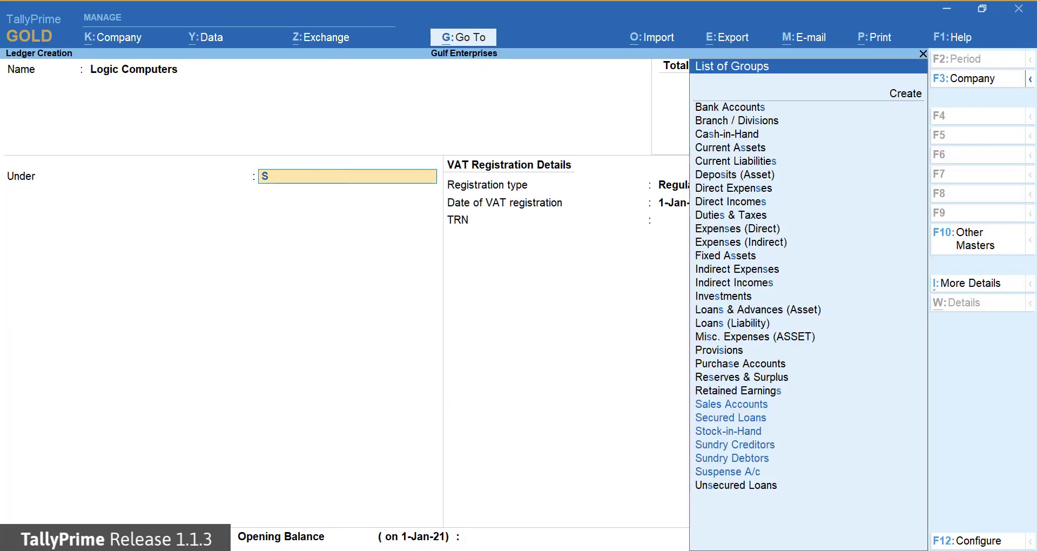
{"action": "type", "text": "u"}
{"action": "key", "text": "Return"}
{"action": "key", "text": "ctrl+a"}
{"action": "key", "text": "Return"}
Create Mars Retailers under Sundry Debtors as Regular VAT-registered from 1-Jan-21, with its TRN
{"action": "type", "text": "M"}
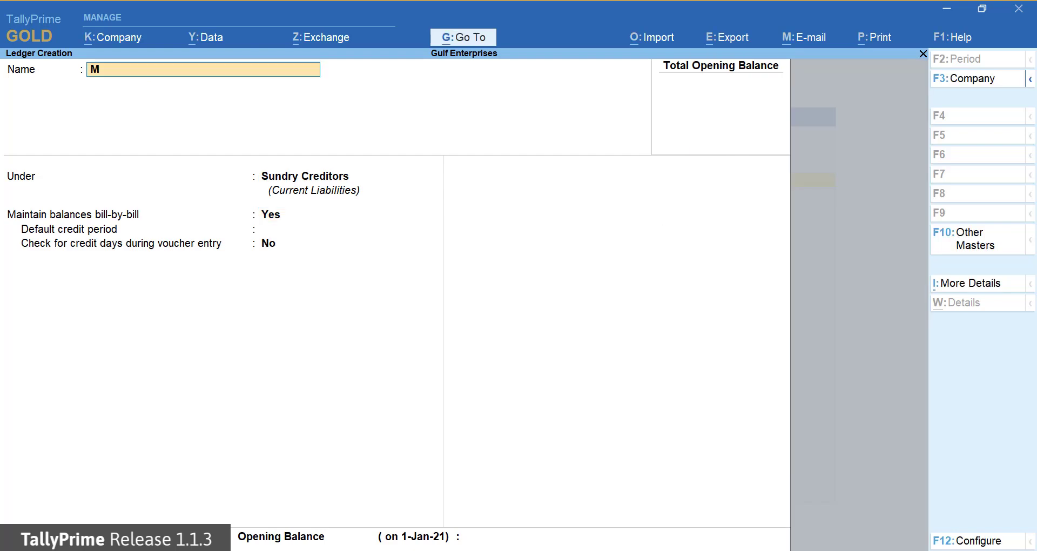
{"action": "type", "text": "ars Retailer"}
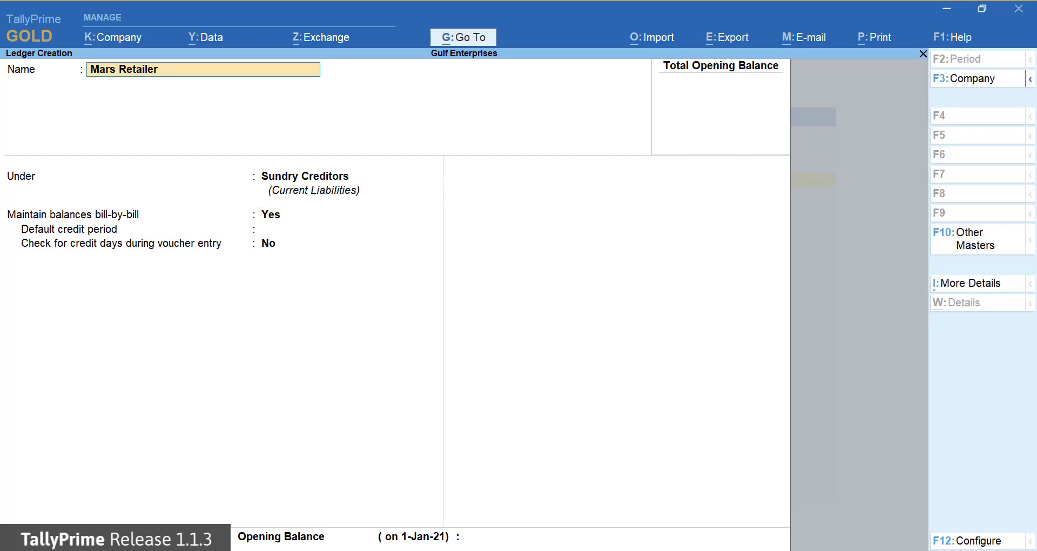
{"action": "type", "text": "s"}
{"action": "key", "text": "Return"}
{"action": "key", "text": "Down"}
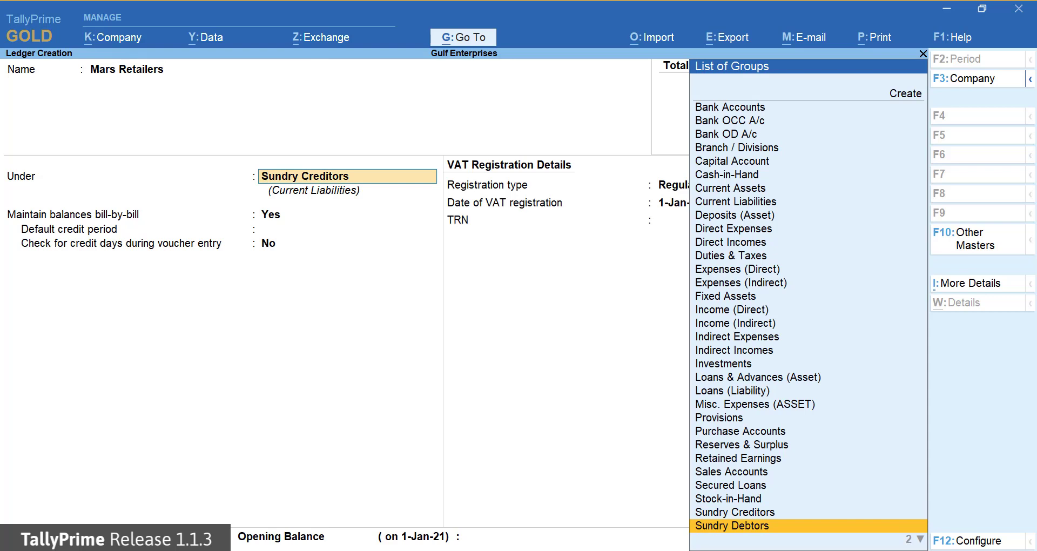
{"action": "key", "text": "Return"}
{"action": "key", "text": "Return"}
{"action": "key", "text": "Return"}
{"action": "key", "text": "Return"}
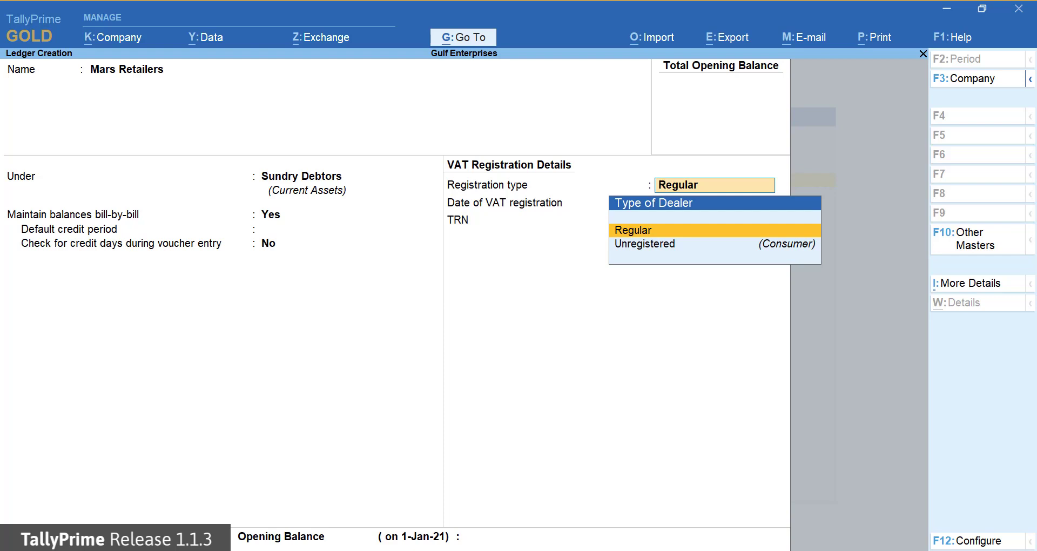
{"action": "key", "text": "Return"}
{"action": "key", "text": "Return"}
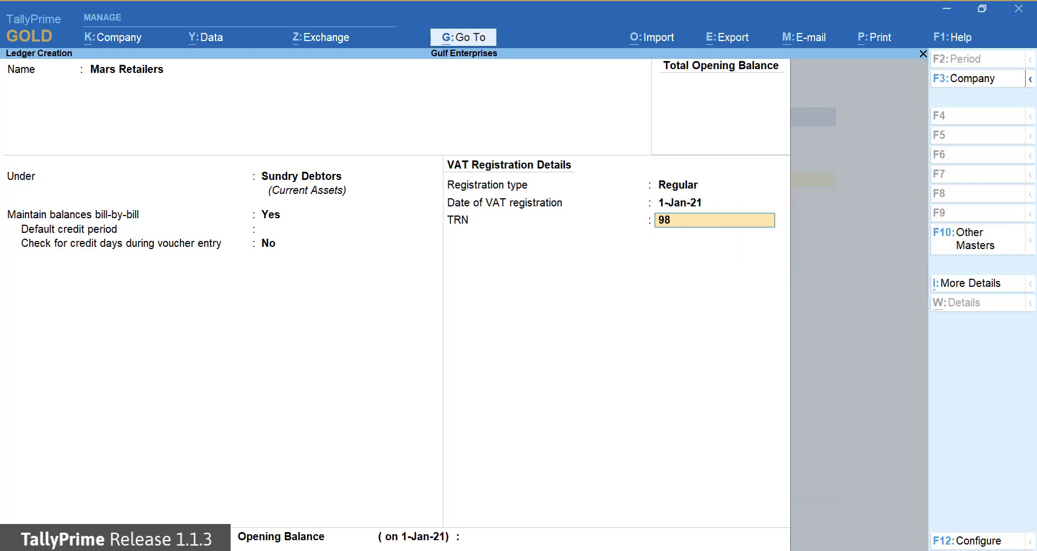
{"action": "key", "text": "Return"}
{"action": "key", "text": "Return"}
Create ledgers Sales Account under Sales Accounts and Purchase Accounts under Purchase Accounts
{"action": "type", "text": "Sales"}
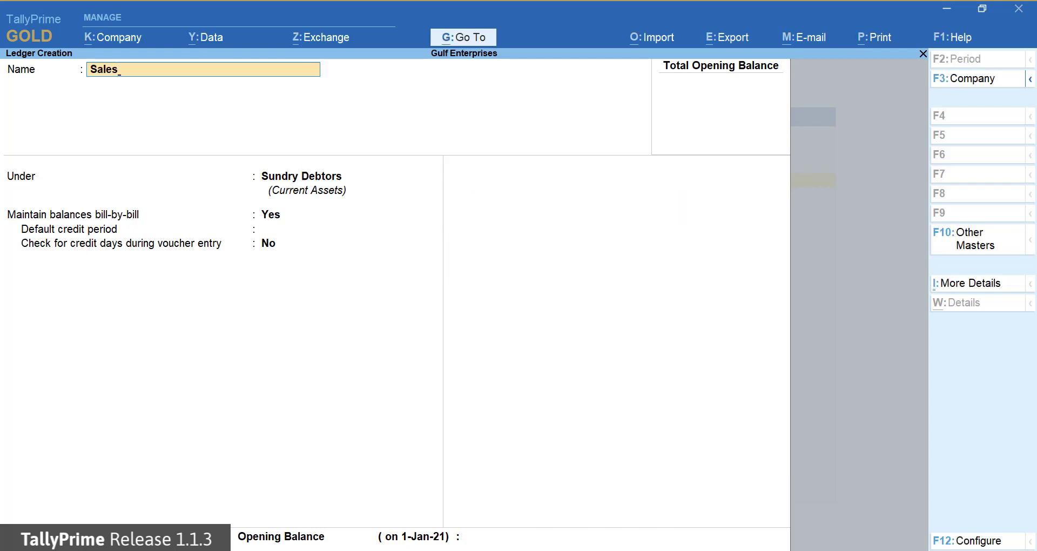
{"action": "type", "text": " Account"}
{"action": "key", "text": "Return"}
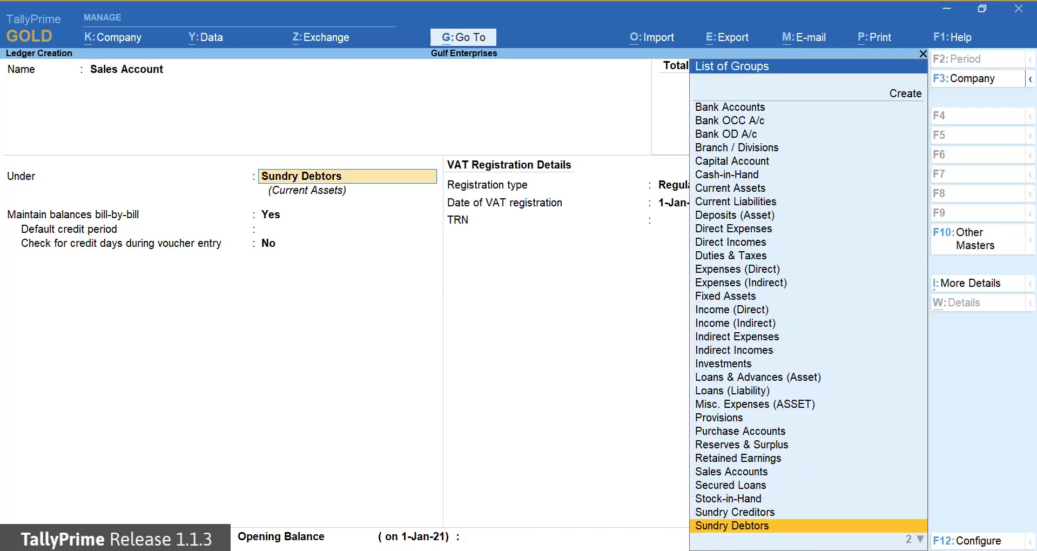
{"action": "type", "text": "Sa"}
{"action": "key", "text": "Return"}
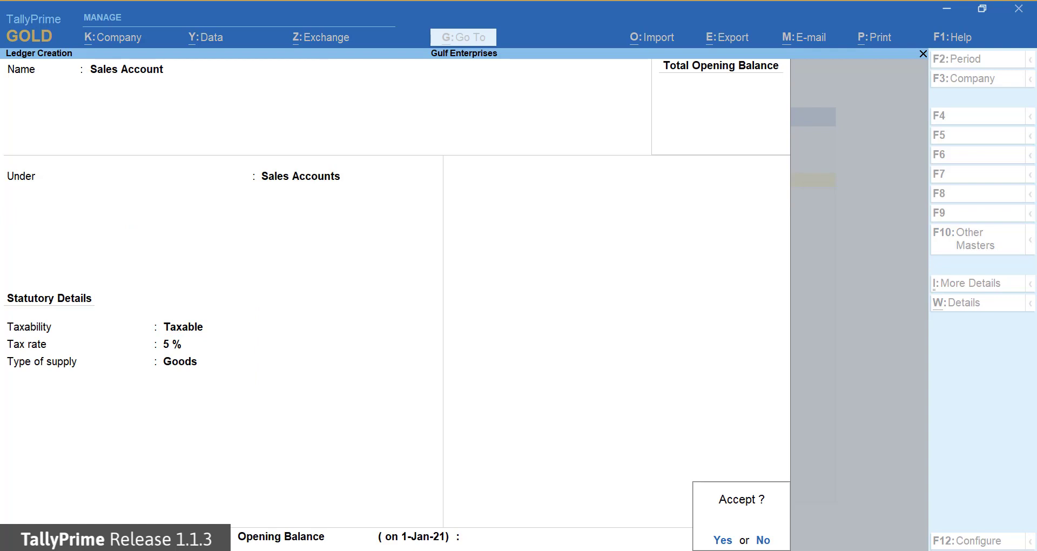
{"action": "type", "text": "nPurchase Accounts"}
{"action": "key", "text": "Return"}
{"action": "type", "text": "Pu"}
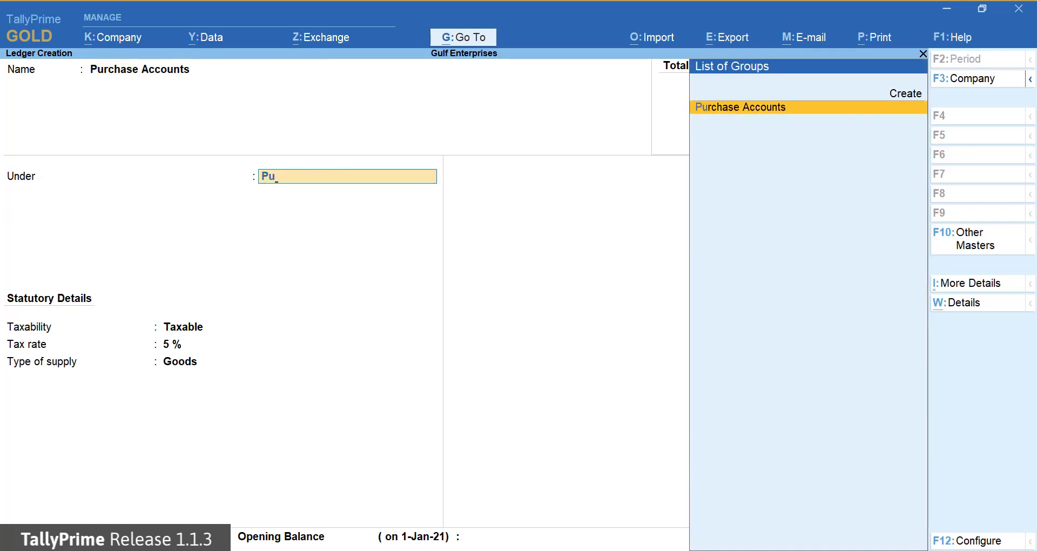
Create the VAT ledger under Duties & Taxes with duty type VAT
{"action": "key", "text": "Return"}
{"action": "type", "text": "y"}
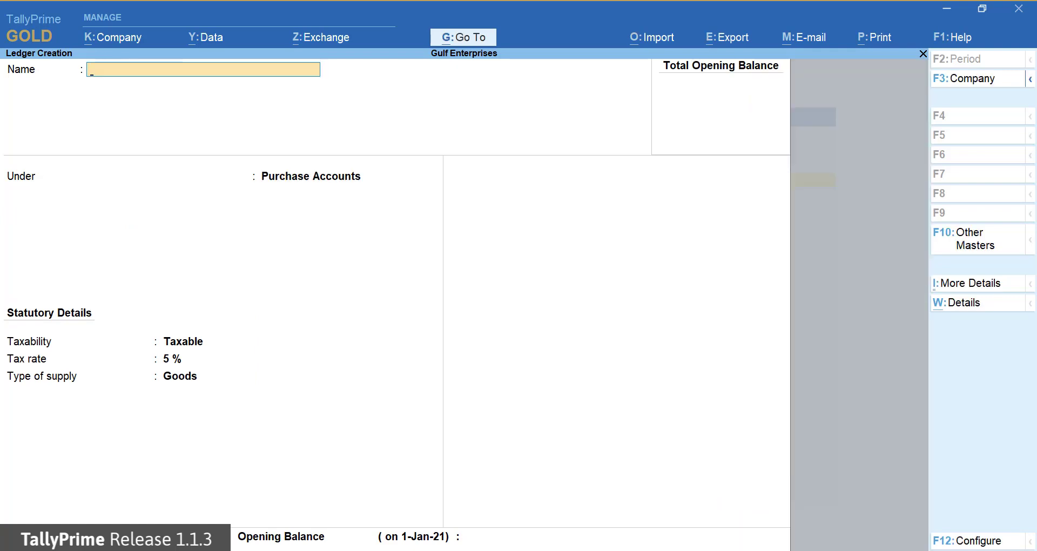
{"action": "type", "text": "VAT"}
{"action": "key", "text": "Return"}
{"action": "key", "text": "Up"}
{"action": "key", "text": "Up"}
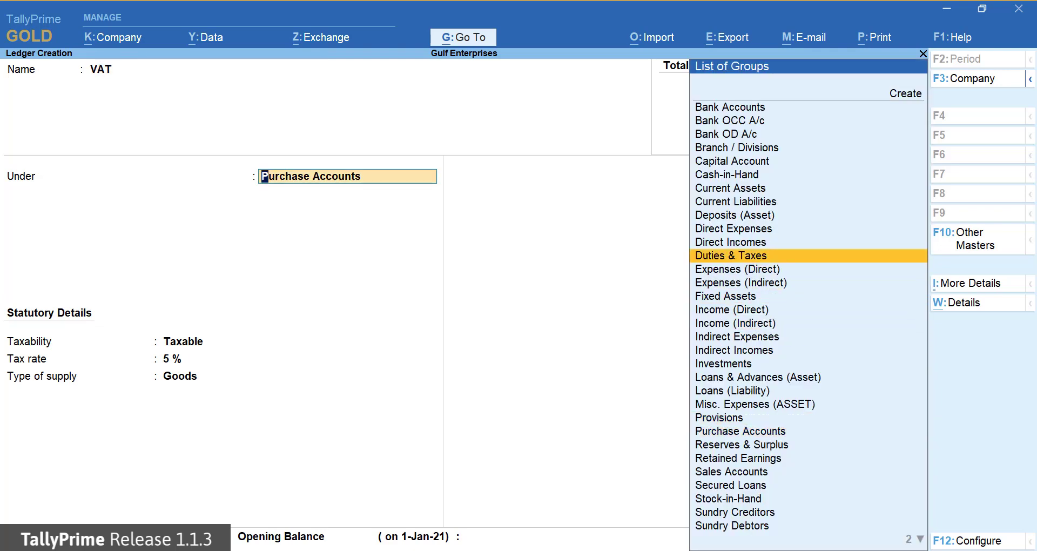
{"action": "key", "text": "Return"}
{"action": "key", "text": "Down"}
{"action": "key", "text": "Return"}
{"action": "key", "text": "Return"}
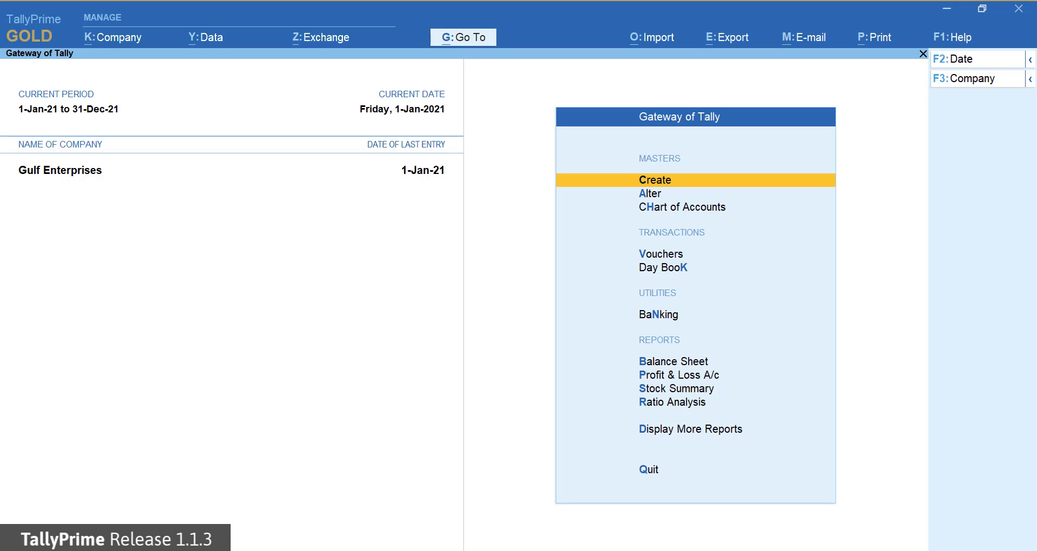
Back at the Gateway of Tally, move down to the Vouchers option
{"action": "key", "text": "Down"}
{"action": "key", "text": "Down"}
{"action": "key", "text": "Down"}
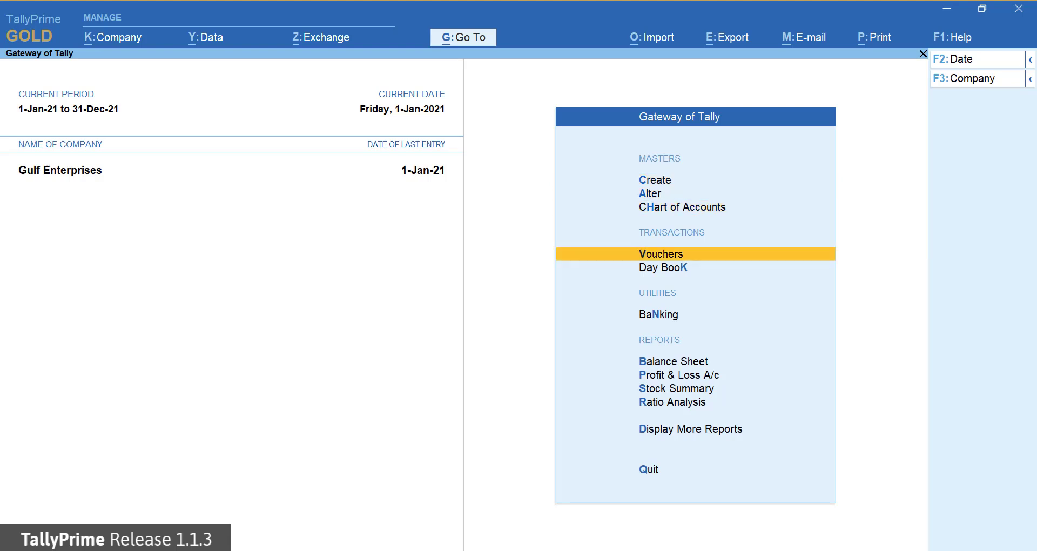
Start a sales voucher for Al Khuboor via Sales Account with 20 Computers at 1,000
{"action": "key", "text": "Return"}
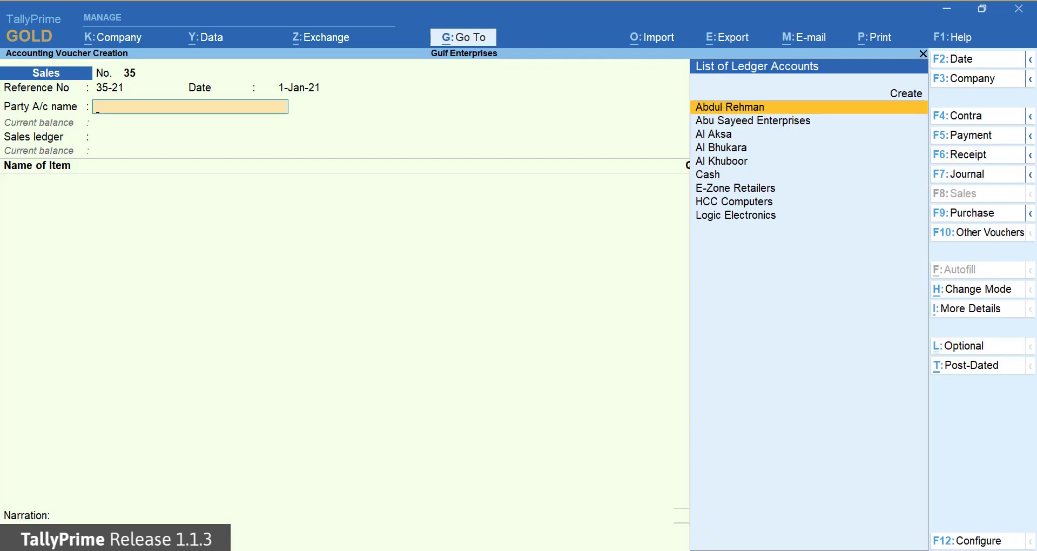
{"action": "key", "text": "Down"}
{"action": "key", "text": "Down"}
{"action": "key", "text": "Down"}
{"action": "key", "text": "Return"}
{"action": "key", "text": "Down"}
{"action": "key", "text": "Down"}
{"action": "key", "text": "Return"}
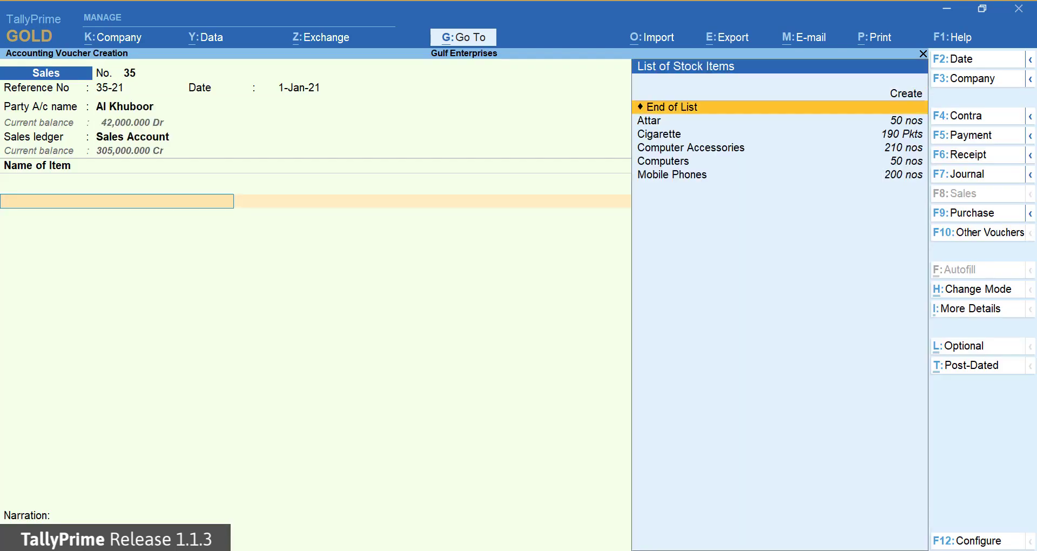
{"action": "key", "text": "Down"}
{"action": "key", "text": "Down"}
{"action": "key", "text": "Down"}
{"action": "key", "text": "Return"}
{"action": "type", "text": "20"}
{"action": "key", "text": "Return"}
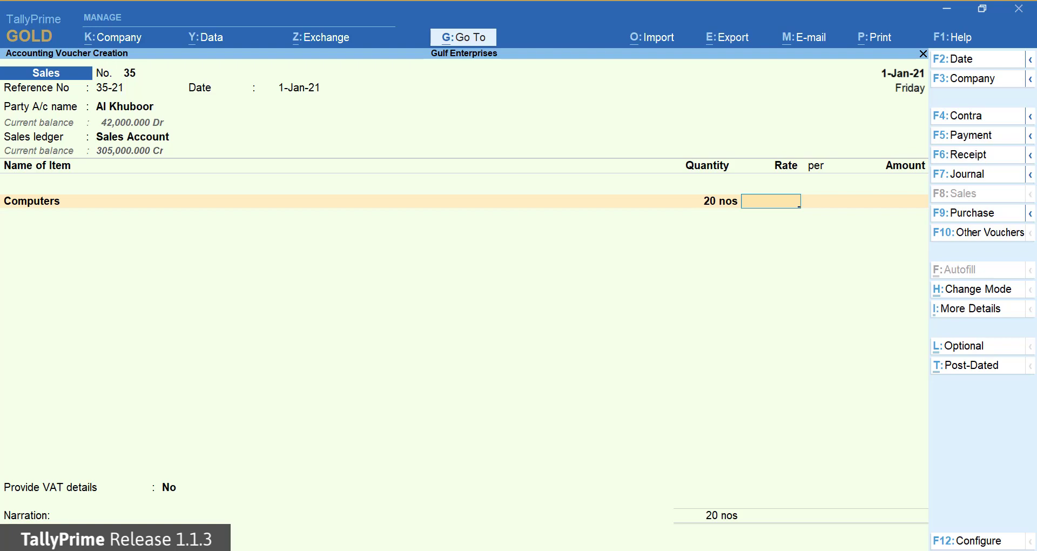
{"action": "type", "text": "1,000"}
{"action": "key", "text": "Return"}
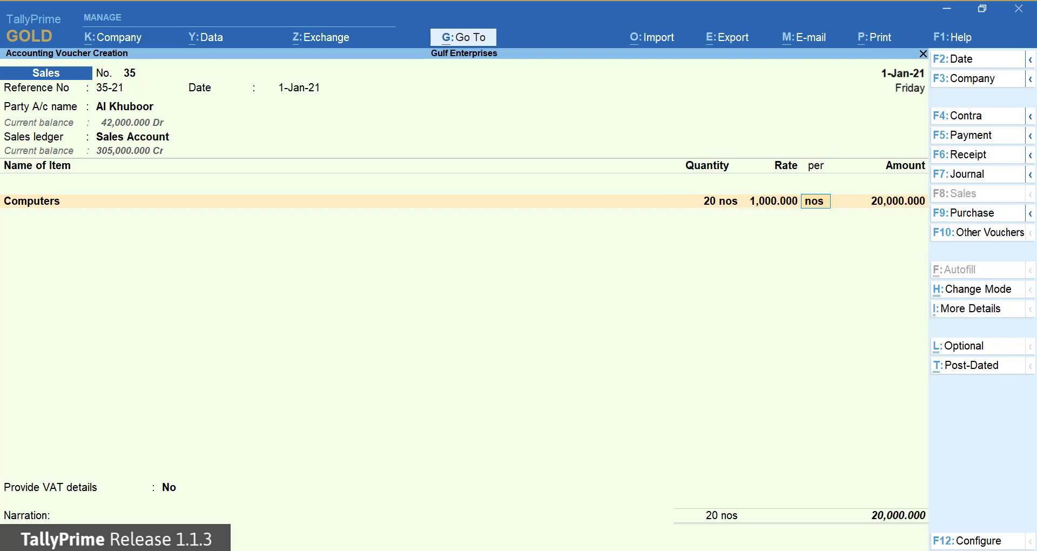
{"action": "key", "text": "Return"}
Enable Rate Inclusive of Tax and set the Computers rate to 1,050
{"action": "key", "text": "F12"}
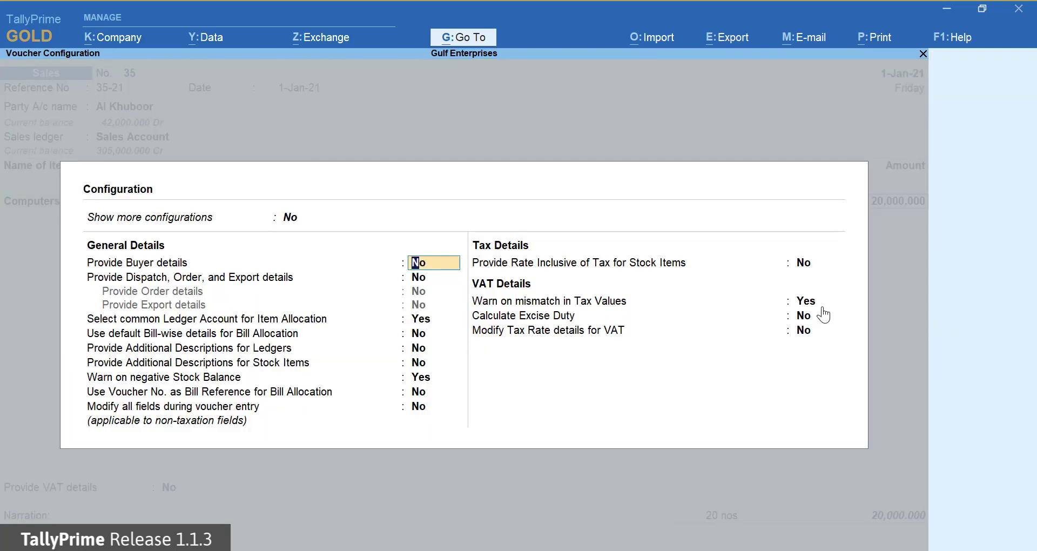
{"action": "left_click", "coordinate": [817, 267]}
{"action": "type", "text": "Yes"}
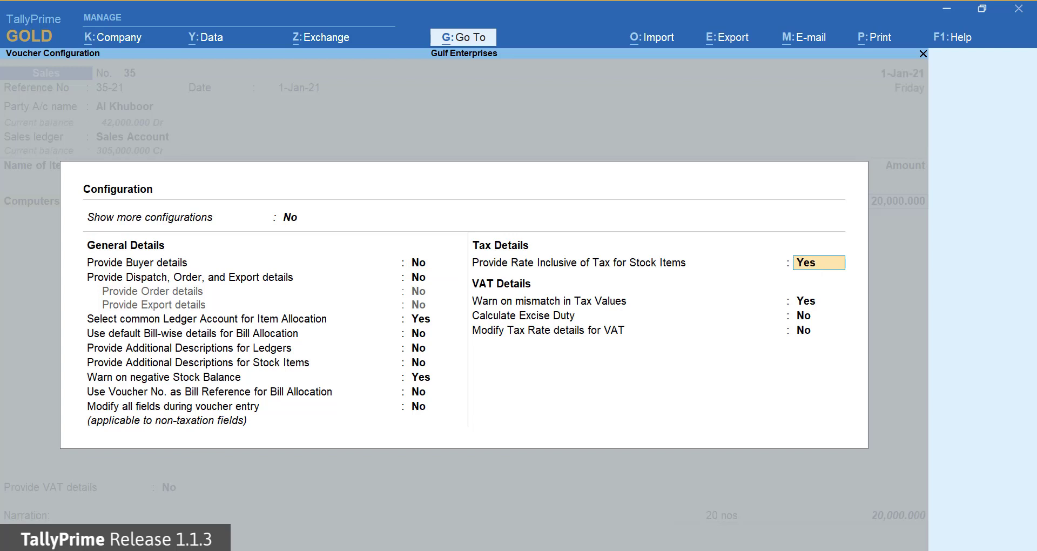
{"action": "key", "text": "Return"}
{"action": "key", "text": "ctrl+a"}
{"action": "key", "text": "BackSpace"}
{"action": "key", "text": "shift+Tab"}
{"action": "key", "text": "shift+Tab"}
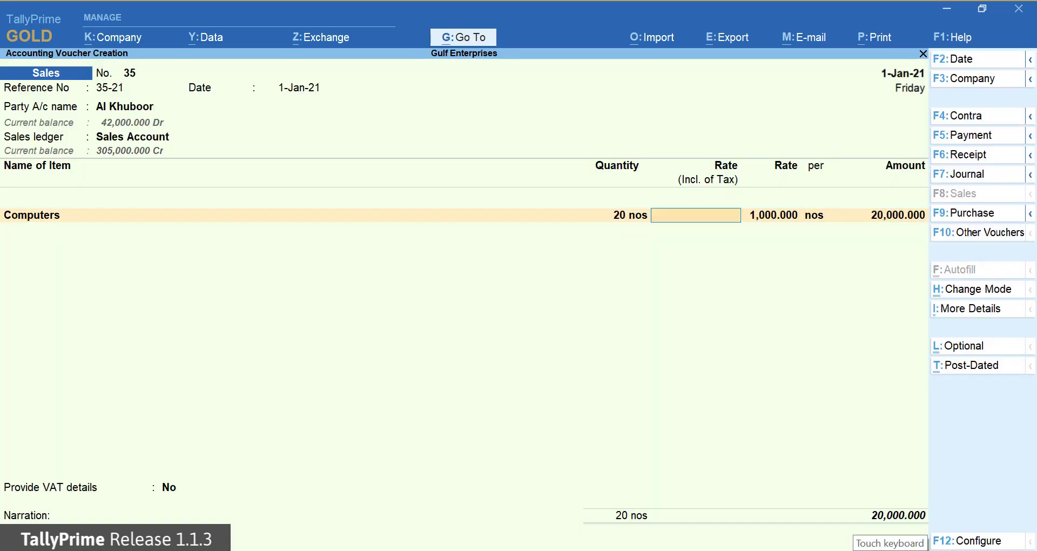
{"action": "type", "text": "1,050"}
{"action": "key", "text": "Return"}
{"action": "key", "text": "Return"}
{"action": "key", "text": "Return"}
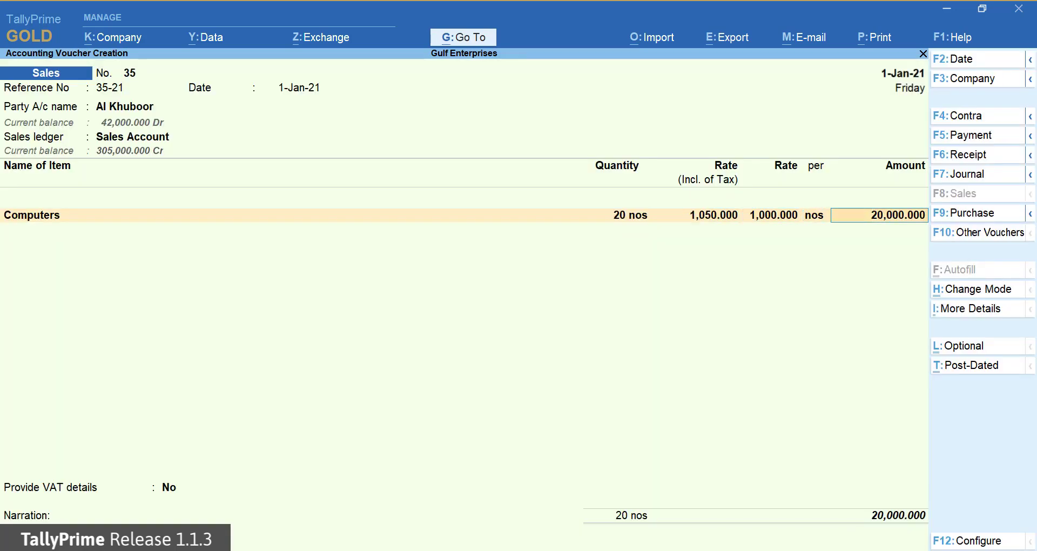
Add 20 Computer Accessories at 525 to the voucher
{"action": "key", "text": "Return"}
{"action": "type", "text": "C"}
{"action": "key", "text": "Return"}
{"action": "type", "text": "20"}
{"action": "key", "text": "Return"}
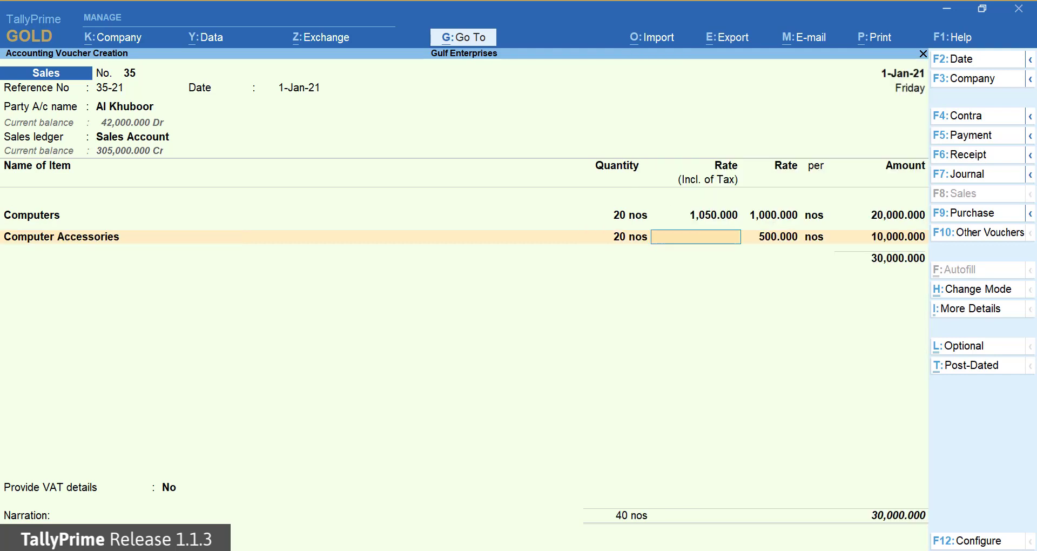
{"action": "type", "text": "525"}
{"action": "key", "text": "Return"}
{"action": "key", "text": "Return"}
{"action": "key", "text": "Return"}
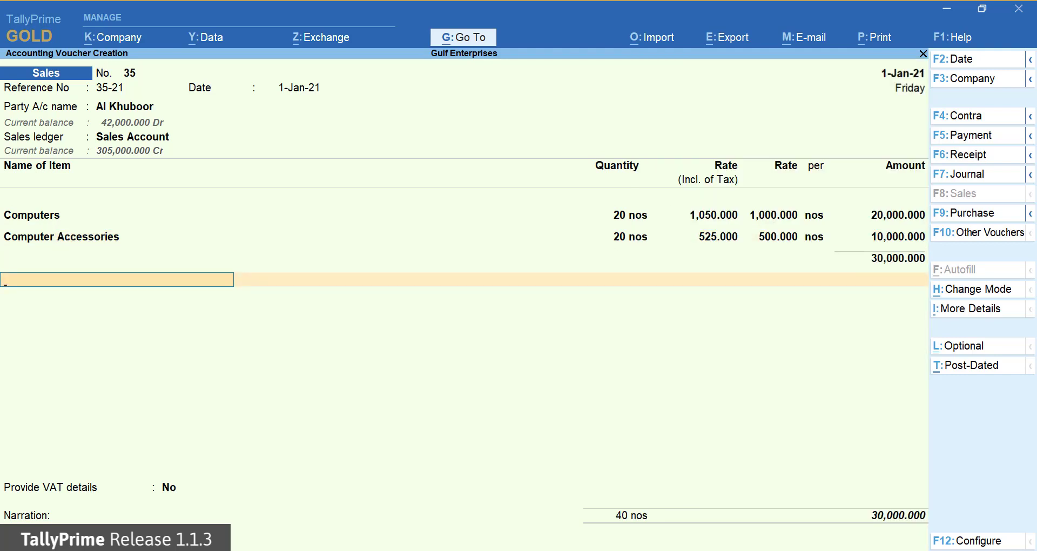
Add the VAT ledger to the Al Khuboor voucher with 1,500 VAT
{"action": "type", "text": "V"}
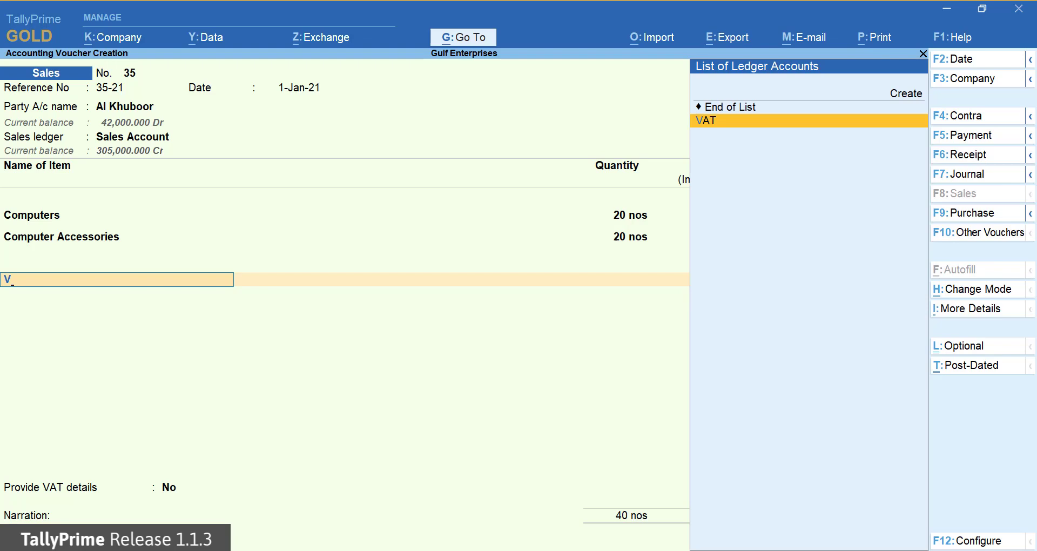
{"action": "key", "text": "Return"}
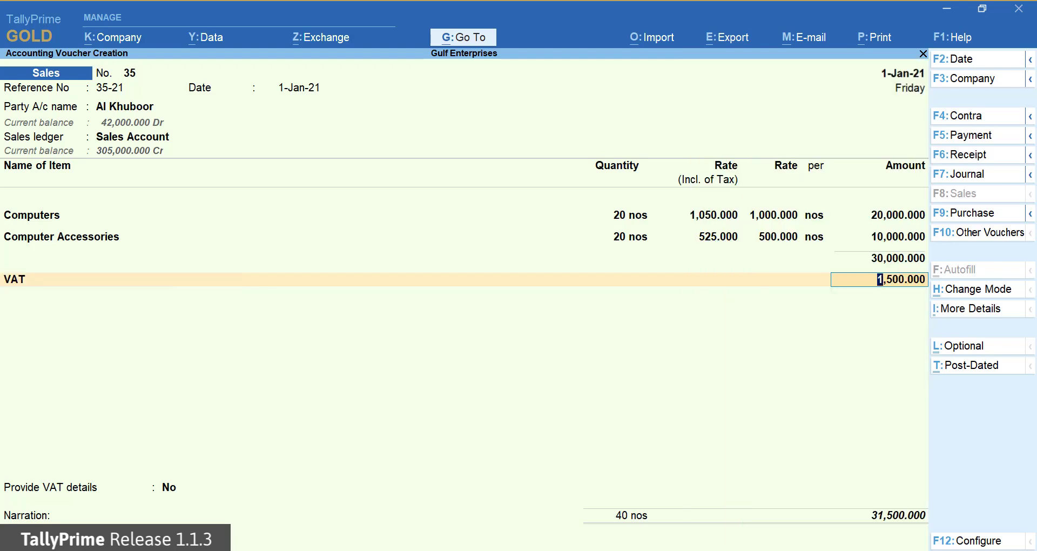
{"action": "key", "text": "Return"}
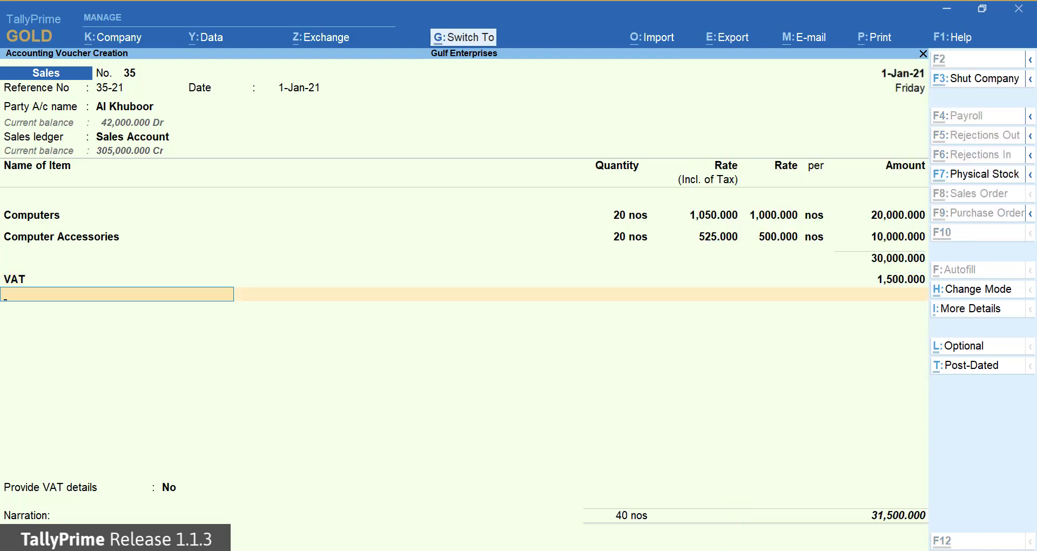
Review the VAT tax analysis, then go past VAT details and narration to the Accept prompt
{"action": "key", "text": "ctrl+i"}
{"action": "key", "text": "Down"}
{"action": "key", "text": "Return"}
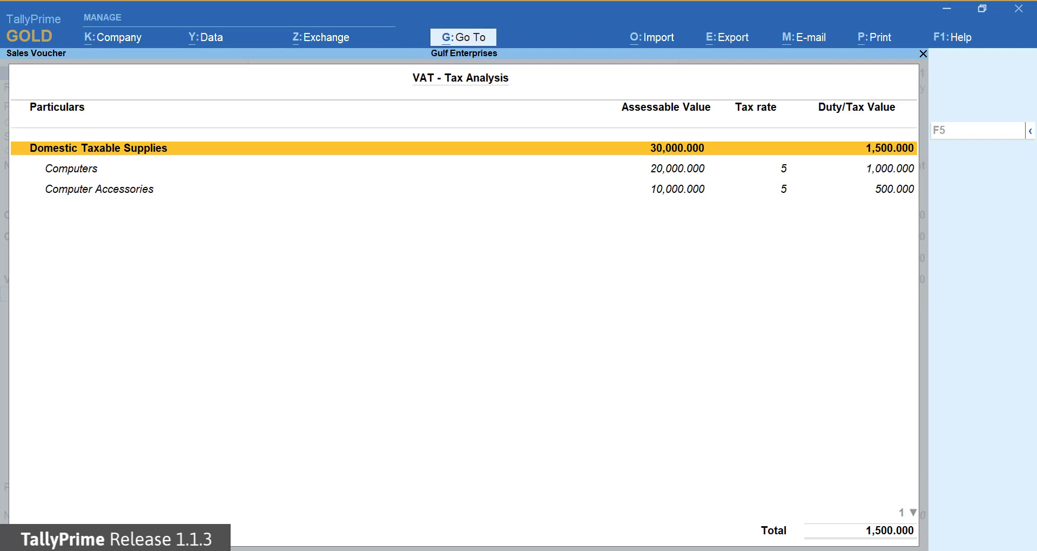
{"action": "key", "text": "Escape"}
{"action": "key", "text": "Return"}
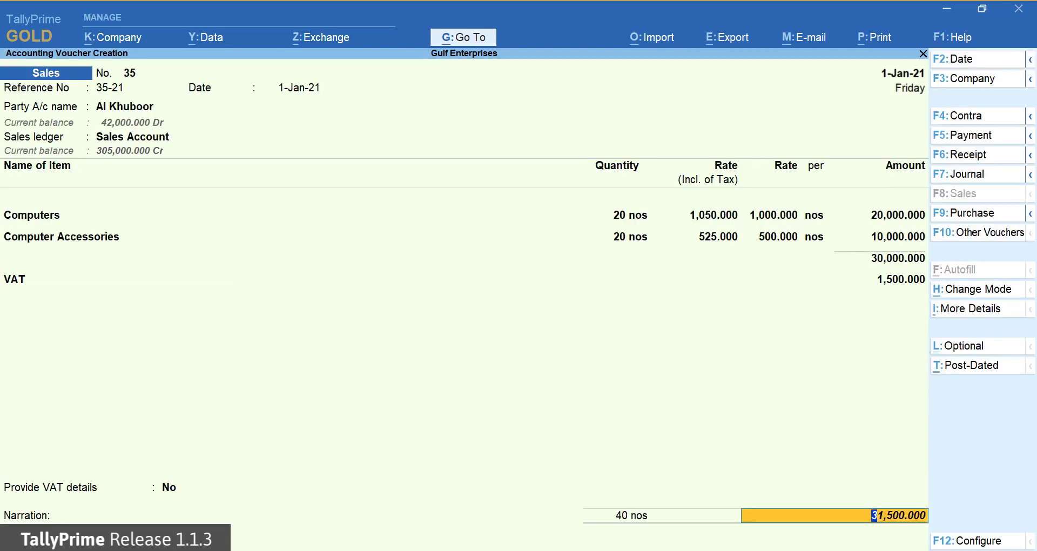
{"action": "key", "text": "Return"}
{"action": "key", "text": "Return"}
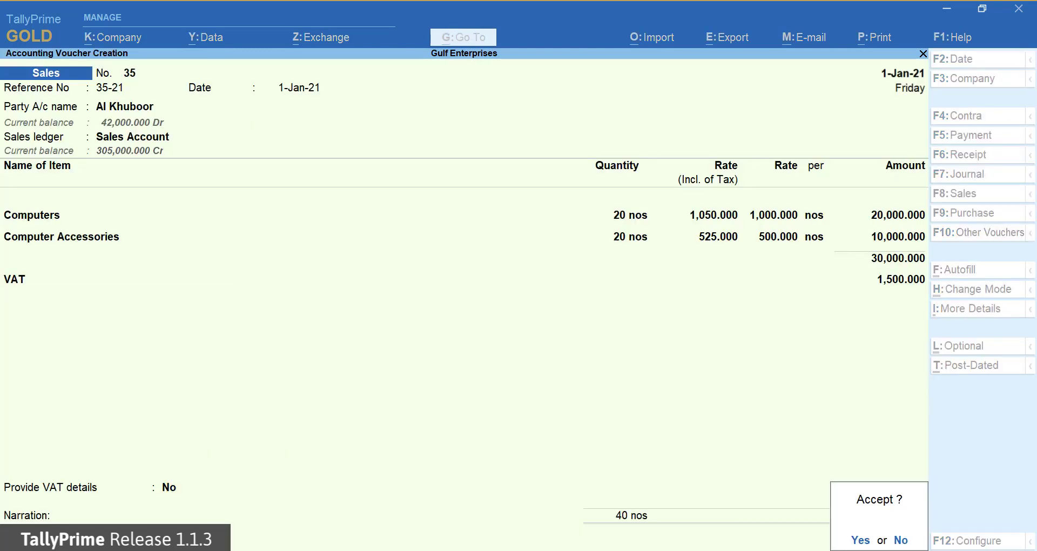
{"action": "key", "text": "Return"}
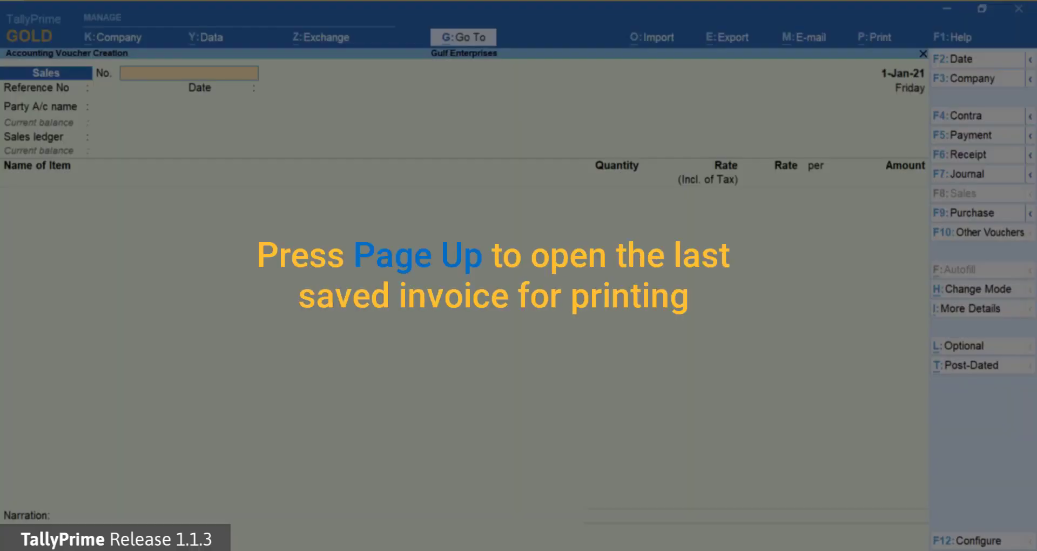
Recall saved invoice 35 and choose to print the current voucher
{"action": "key", "text": "Page_Up"}
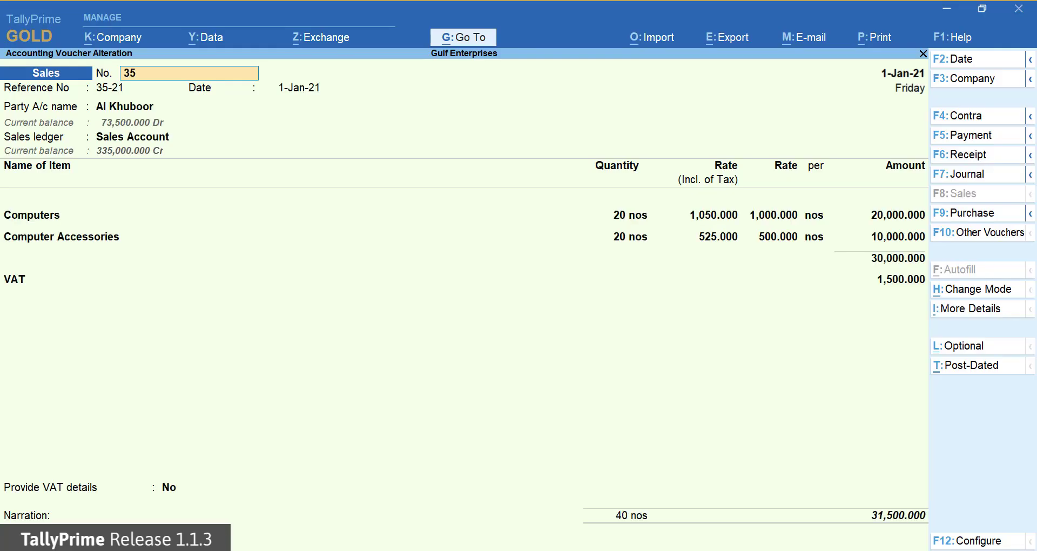
{"action": "key", "text": "alt+p"}
{"action": "key", "text": "Return"}
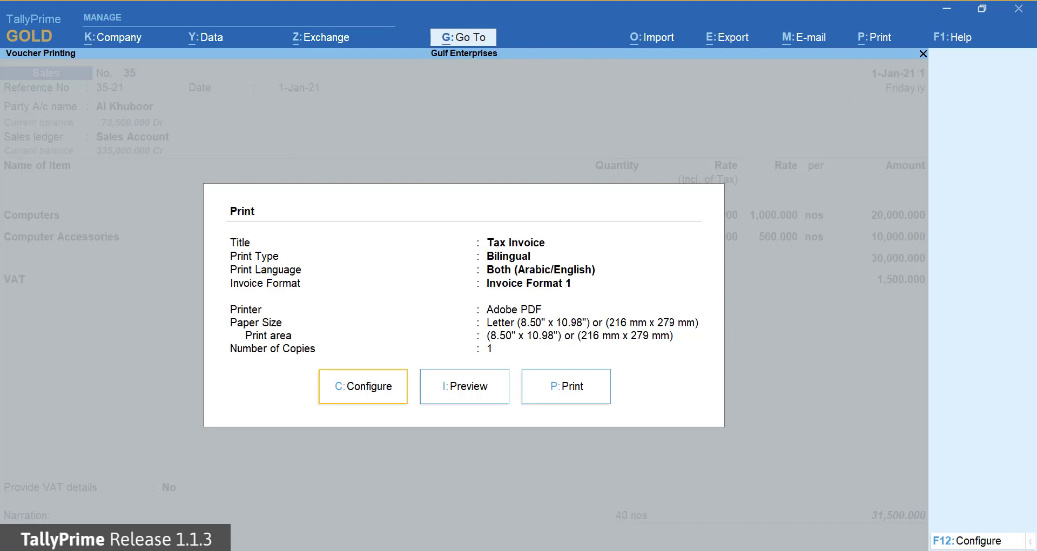
Set print type Single and language English, then preview the tax invoice
{"action": "key", "text": "c"}
{"action": "key", "text": "Down"}
{"action": "key", "text": "Down"}
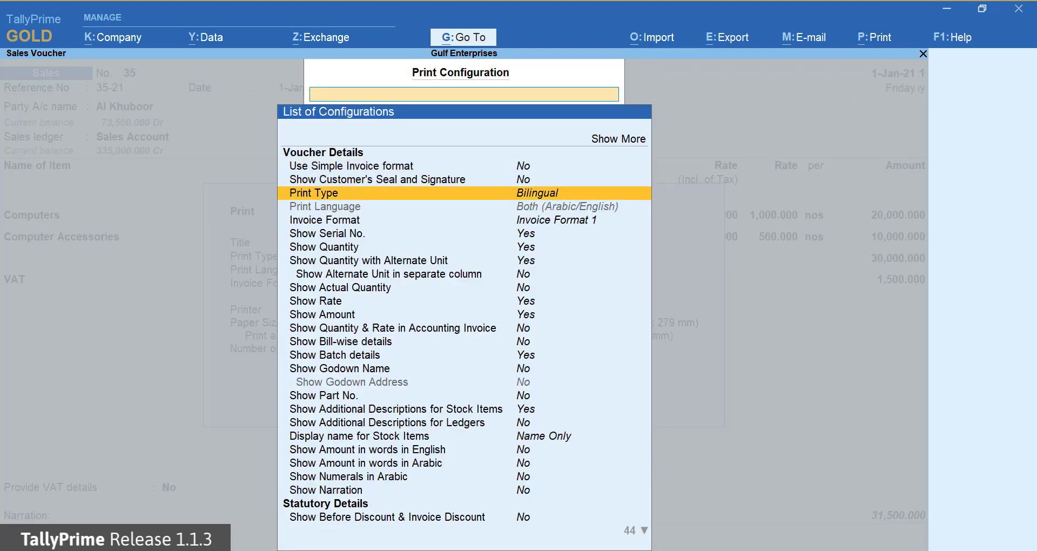
{"action": "key", "text": "Return"}
{"action": "key", "text": "Down"}
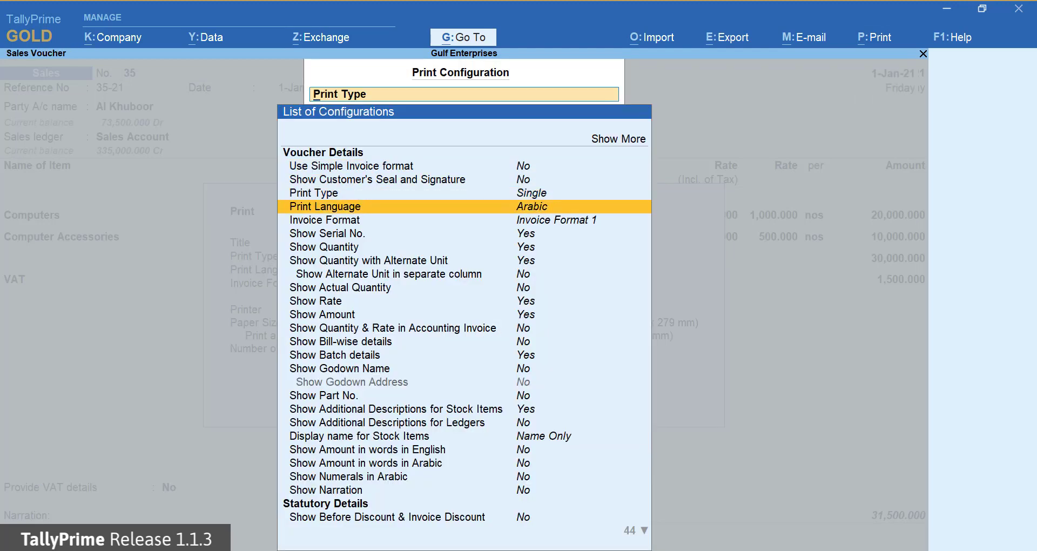
{"action": "key", "text": "Return"}
{"action": "key", "text": "Escape"}
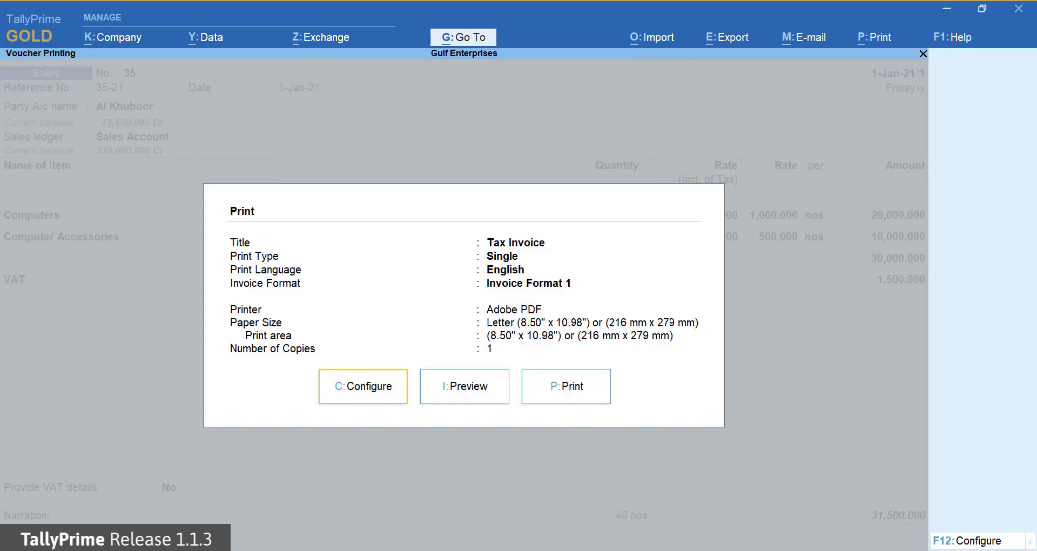
{"action": "key", "text": "Right"}
{"action": "key", "text": "Return"}
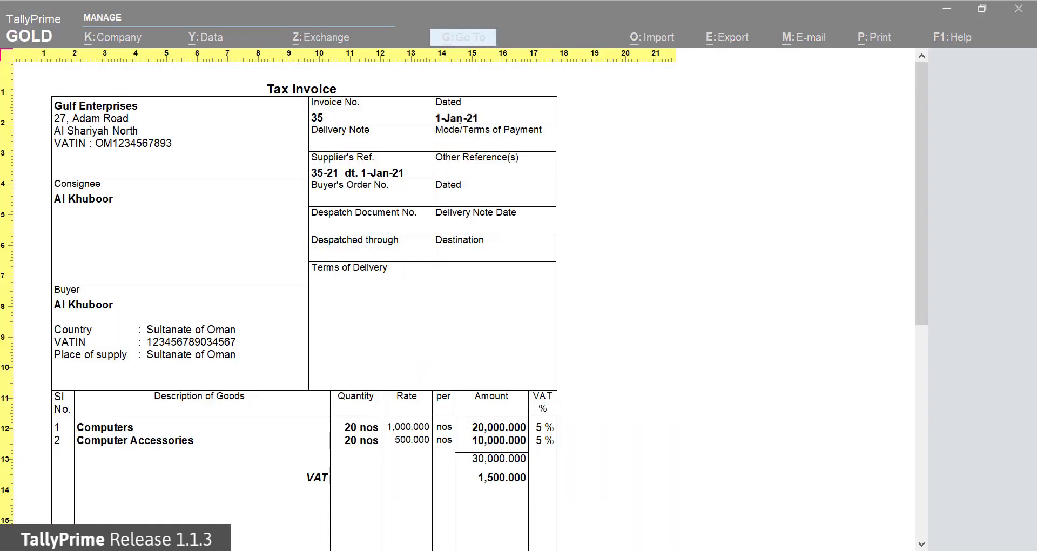
Change the print language to Arabic and preview the Arabic tax invoice
{"action": "key", "text": "Escape"}
{"action": "key", "text": "c"}
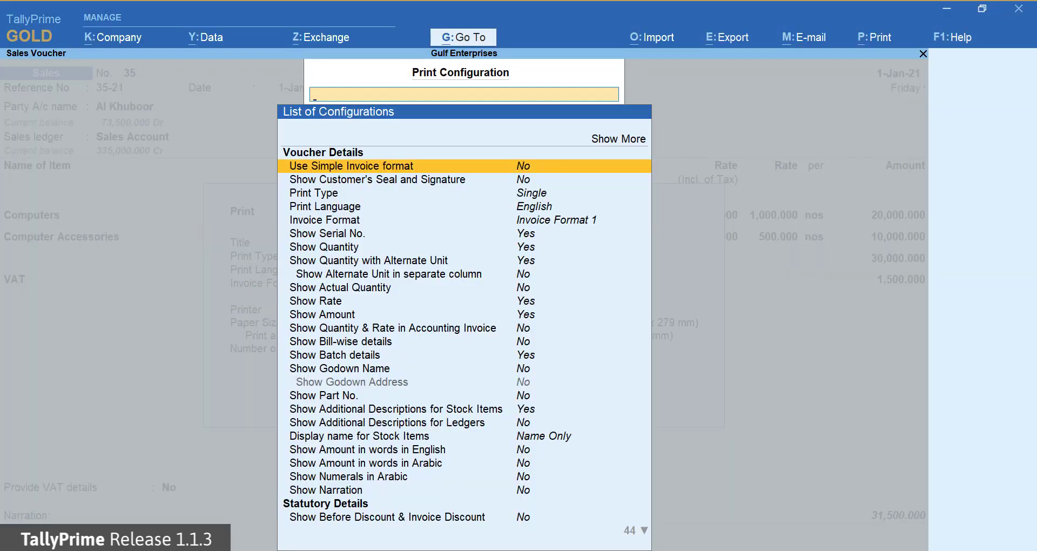
{"action": "key", "text": "Down"}
{"action": "key", "text": "Down"}
{"action": "key", "text": "Down"}
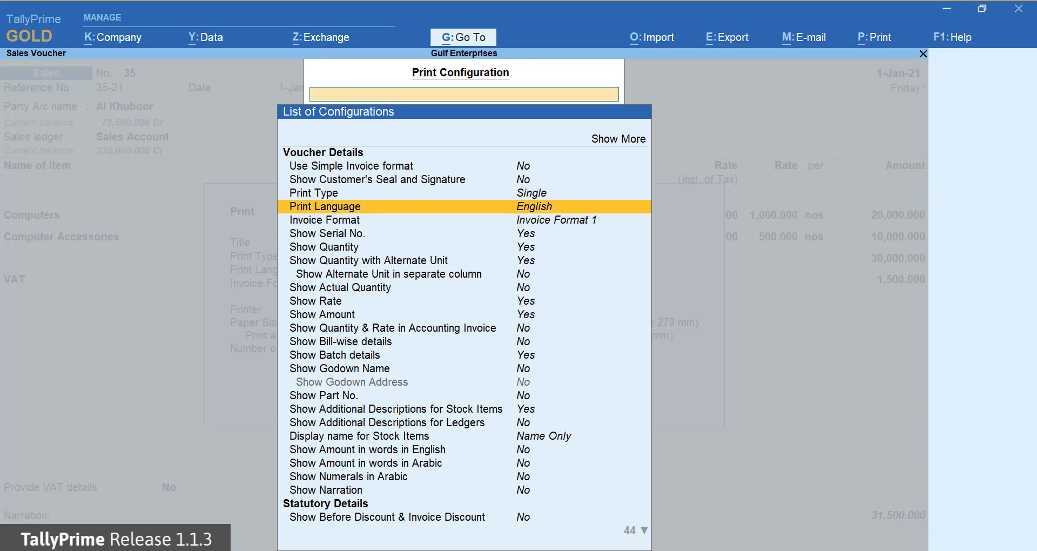
{"action": "key", "text": "Return"}
{"action": "key", "text": "Escape"}
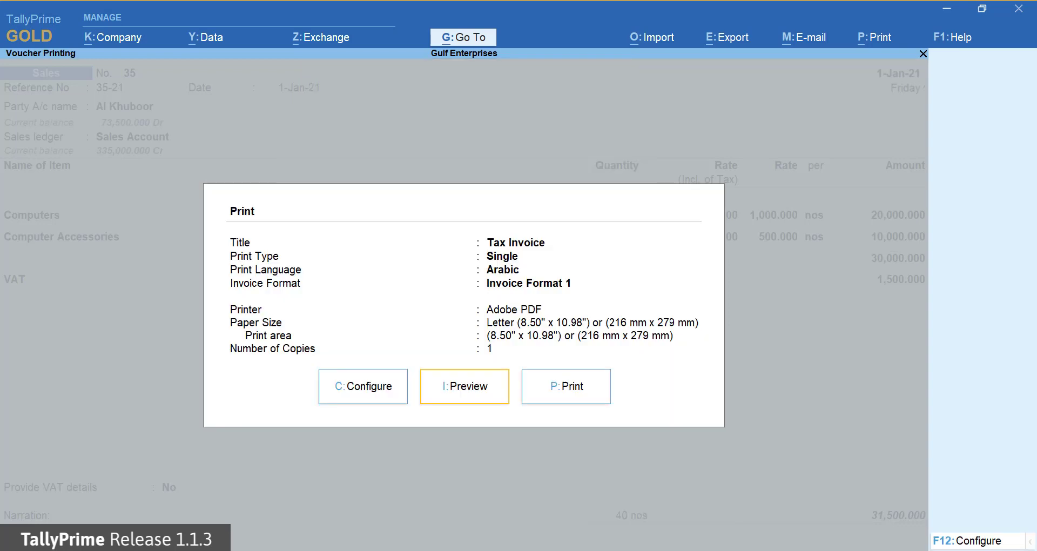
{"action": "key", "text": "i"}
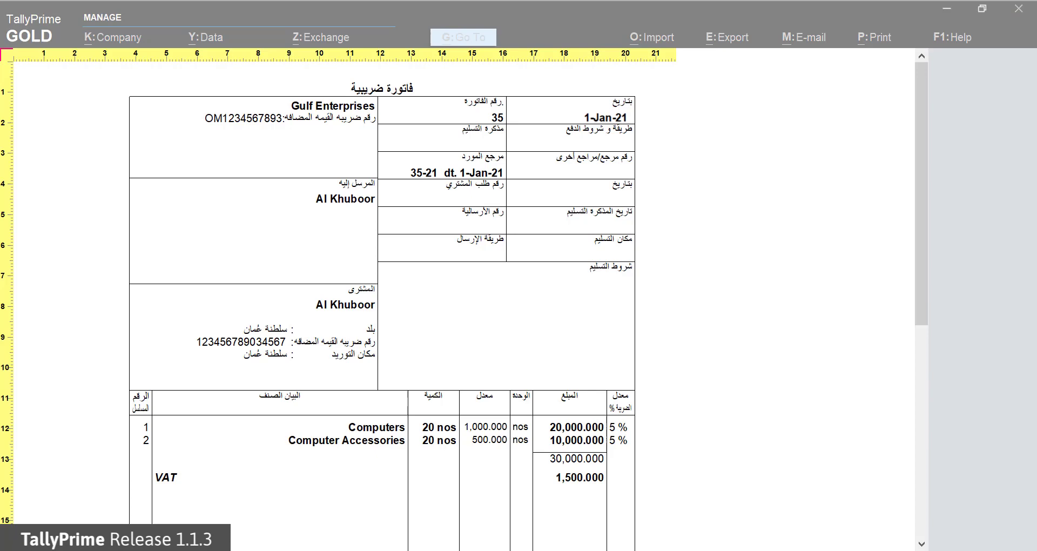
Switch the print type to Bilingual, preview it, and return to Gateway of Tally
{"action": "key", "text": "Escape"}
{"action": "key", "text": "c"}
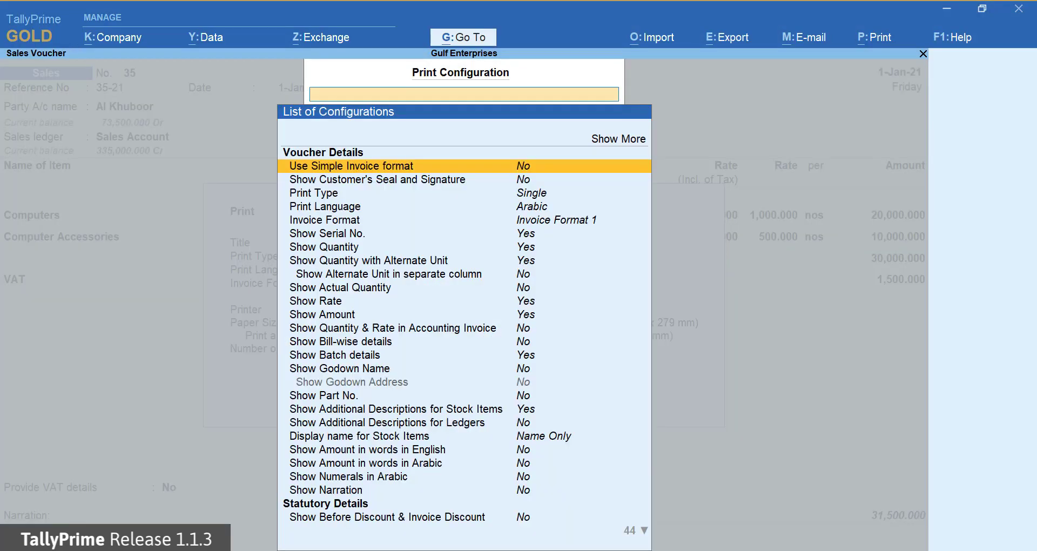
{"action": "key", "text": "Down"}
{"action": "key", "text": "Down"}
{"action": "key", "text": "Return"}
{"action": "key", "text": "Escape"}
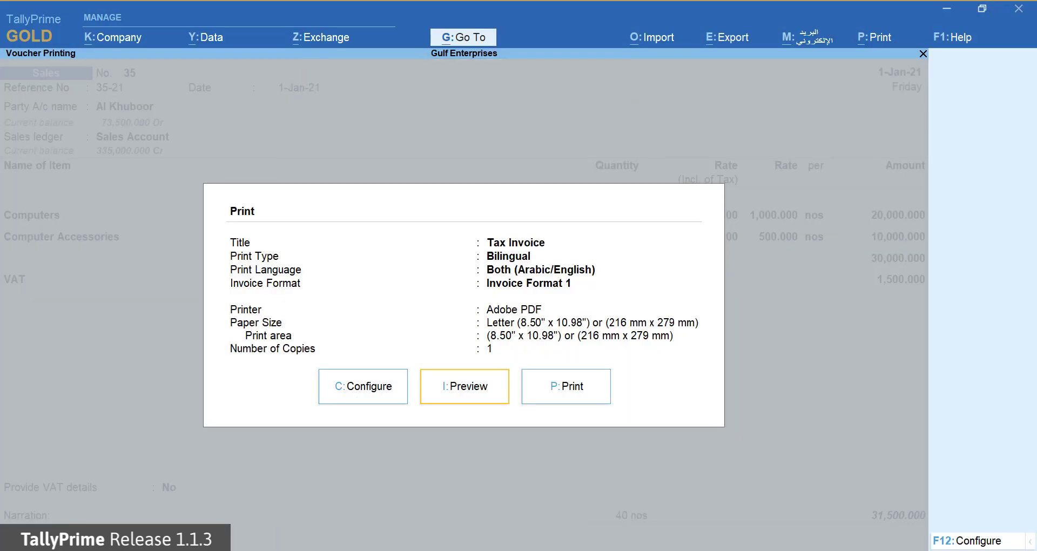
{"action": "key", "text": "i"}
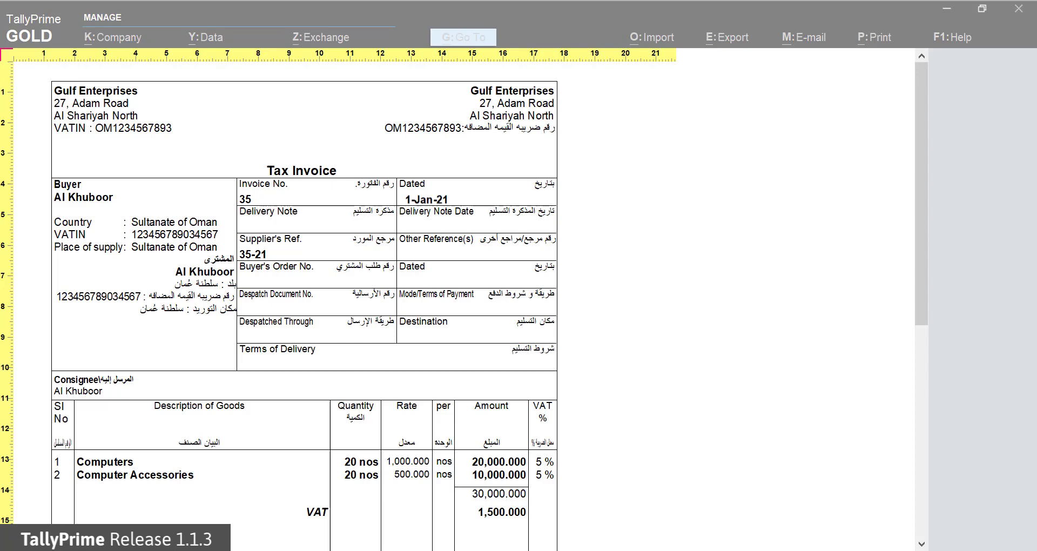
{"action": "key", "text": "Escape"}
{"action": "key", "text": "Escape"}
Open the VAT Return for 1-Oct-20 to 31-Dec-20 under Display More Reports > VAT Reports
{"action": "key", "text": "Return"}
{"action": "key", "text": "Down"}
{"action": "key", "text": "Down"}
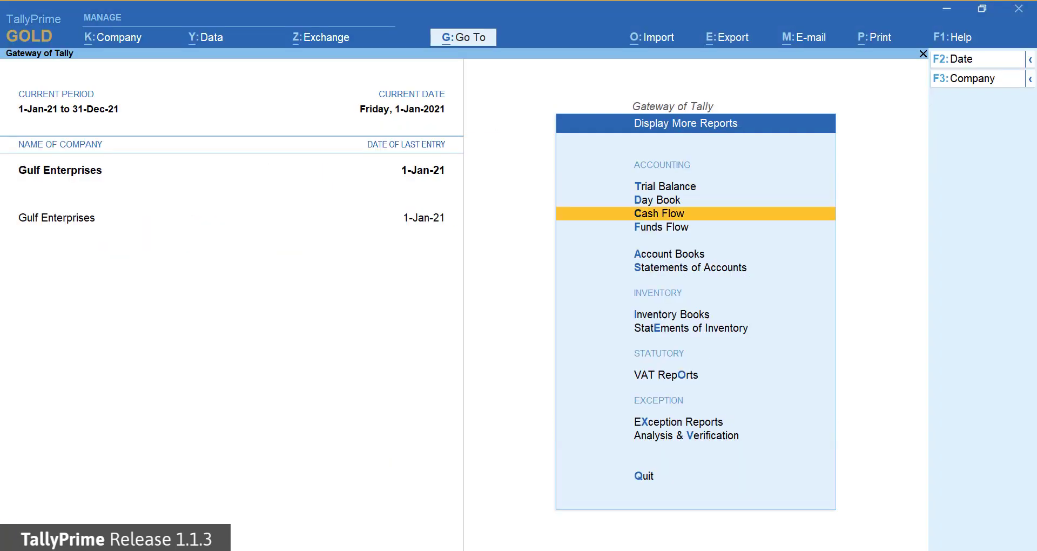
{"action": "key", "text": "Down"}
{"action": "key", "text": "Down"}
{"action": "key", "text": "Down"}
{"action": "key", "text": "Return"}
{"action": "key", "text": "Return"}
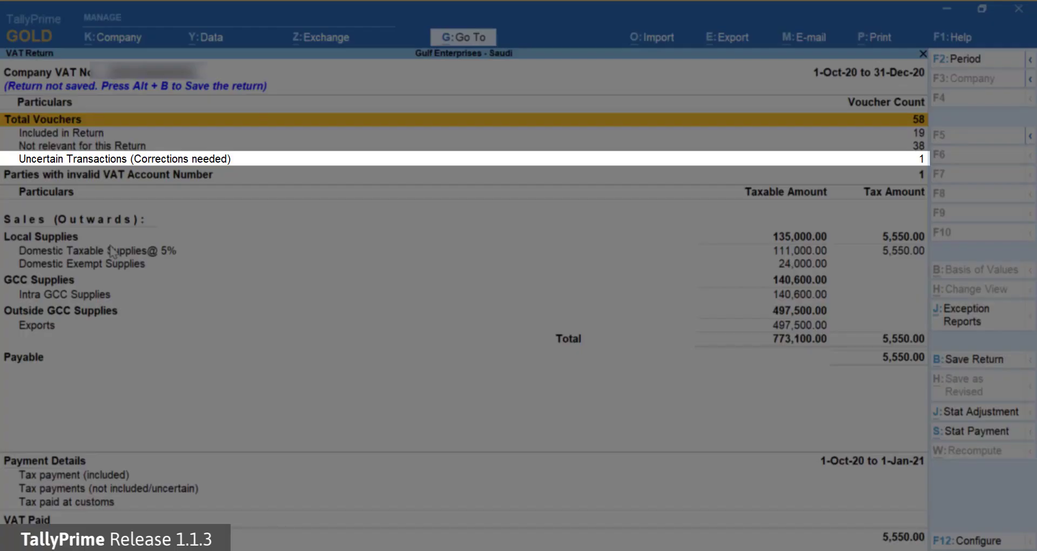
Resolve the AVN Traders tax amount mismatch so no uncertain transactions remain
{"action": "key", "text": "Down"}
{"action": "key", "text": "Down"}
{"action": "key", "text": "Down"}
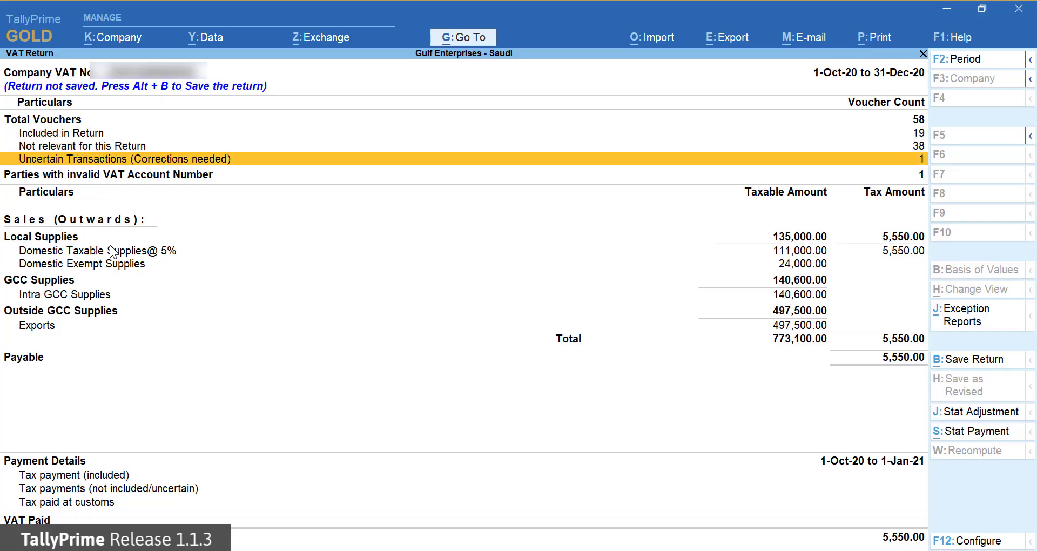
{"action": "key", "text": "Return"}
{"action": "key", "text": "Down"}
{"action": "key", "text": "Return"}
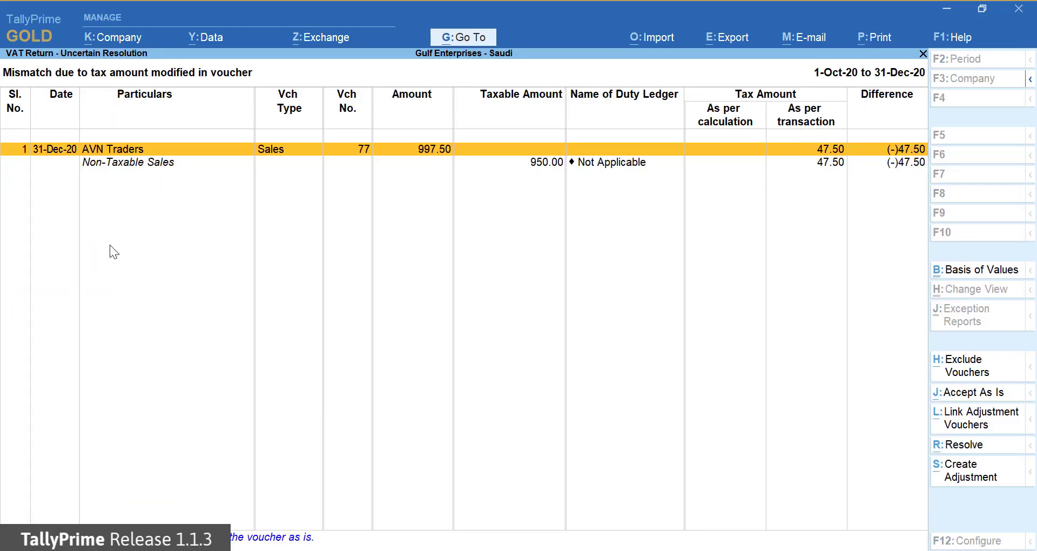
{"action": "left_click", "coordinate": [968, 447]}
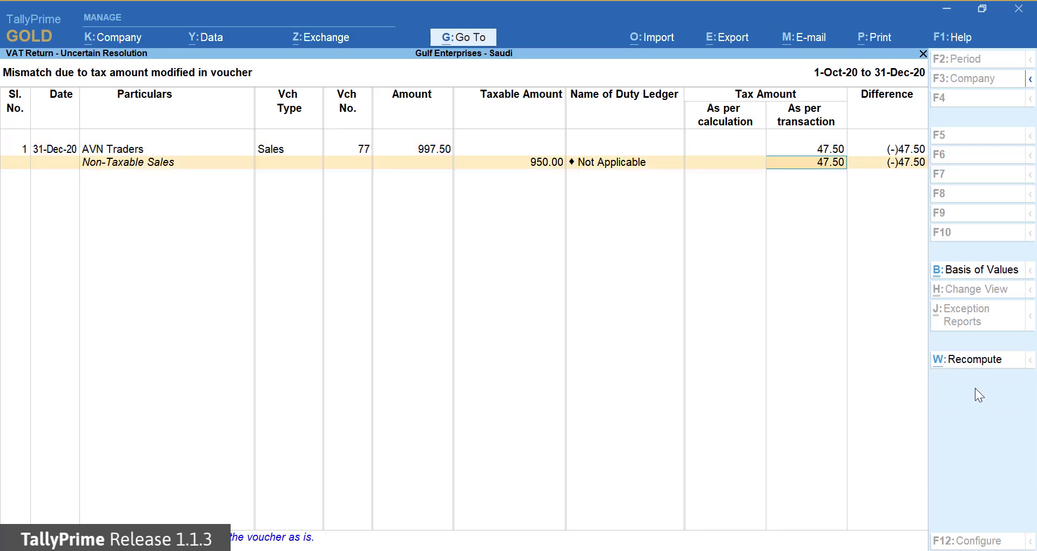
{"action": "key", "text": "Return"}
{"action": "key", "text": "Return"}
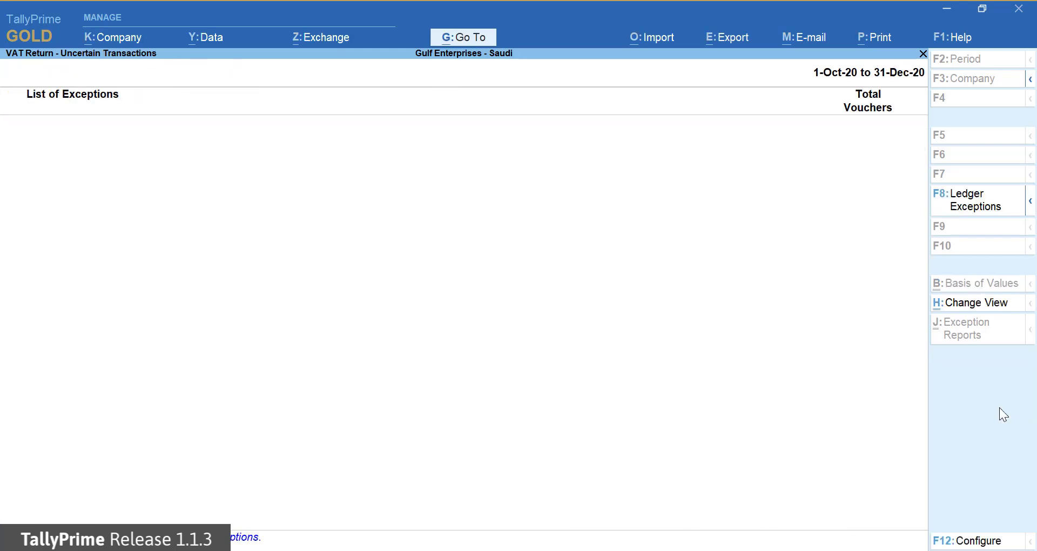
{"action": "key", "text": "Escape"}
{"action": "key", "text": "Down"}
{"action": "key", "text": "Down"}
{"action": "key", "text": "Down"}
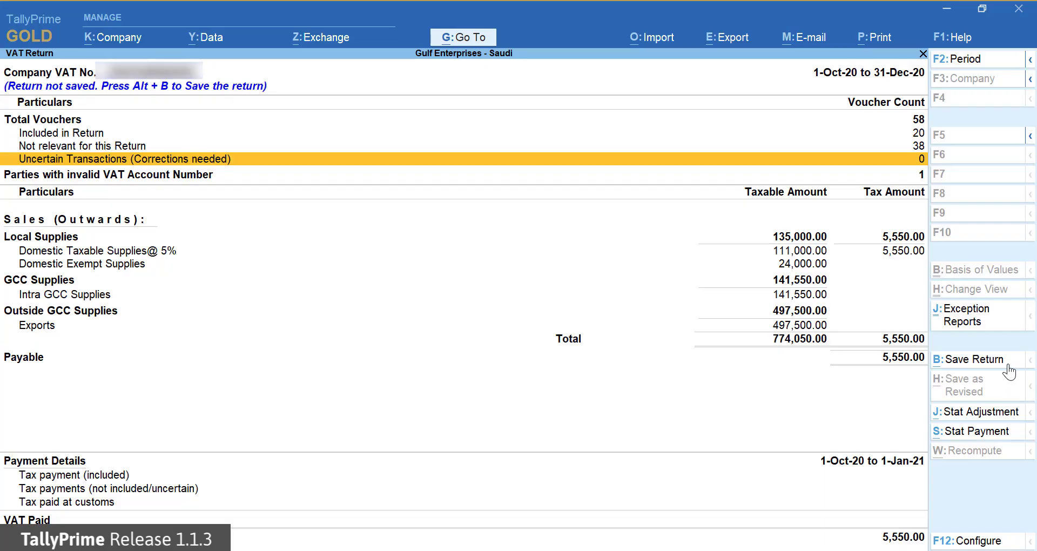
Save the VAT return, confirming Yes, and open its print options
{"action": "left_click", "coordinate": [1008, 364]}
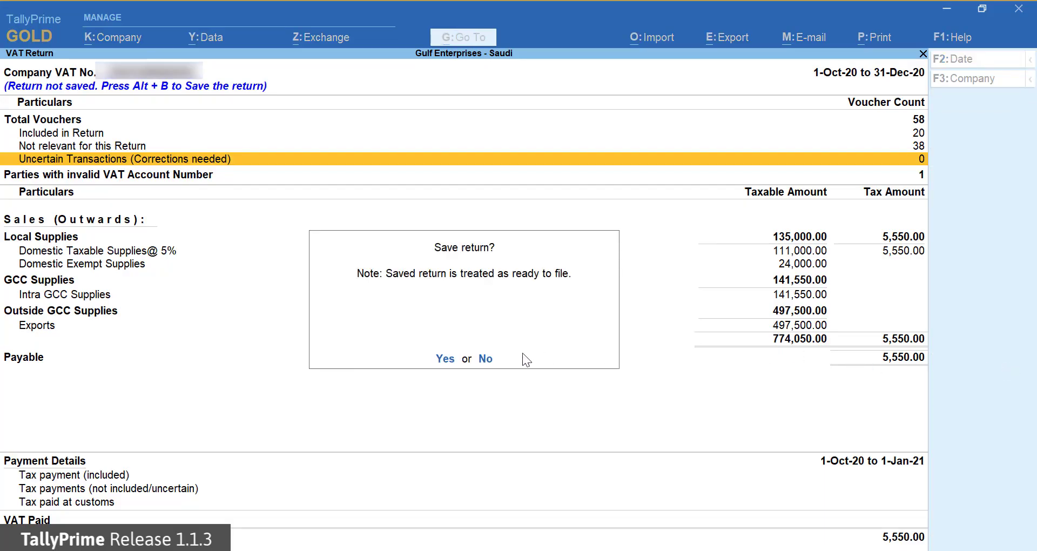
{"action": "left_click", "coordinate": [444, 359]}
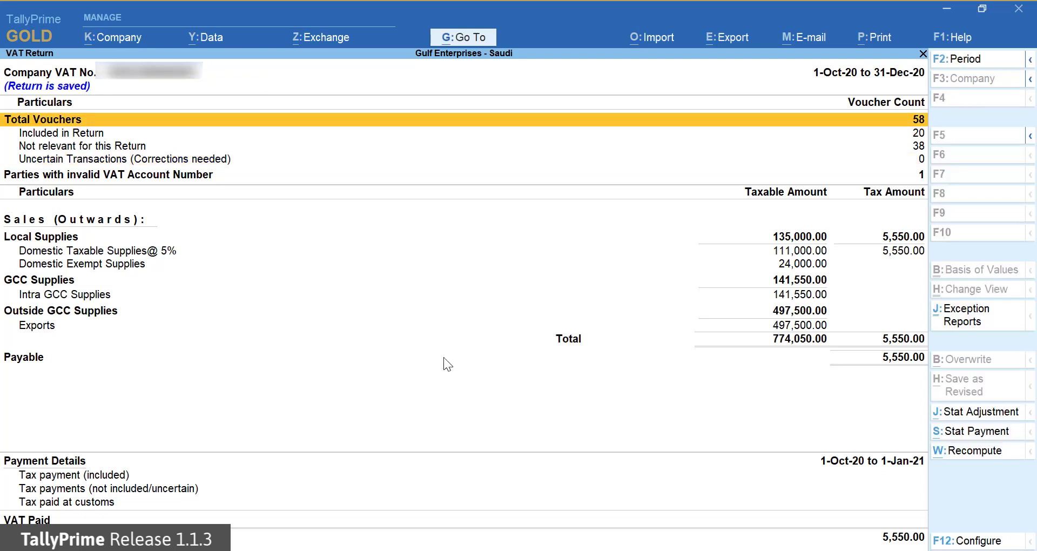
{"action": "left_click", "coordinate": [889, 37]}
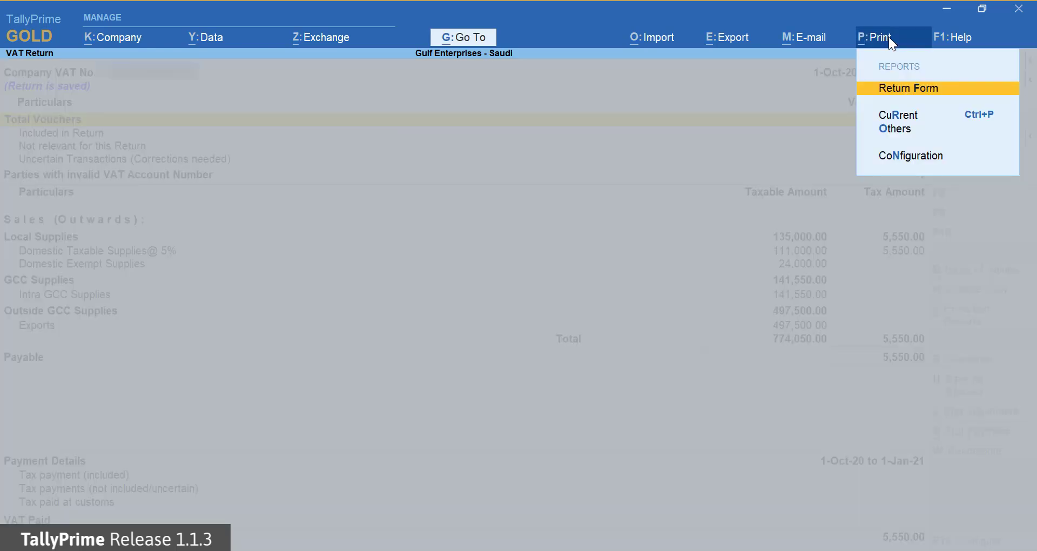